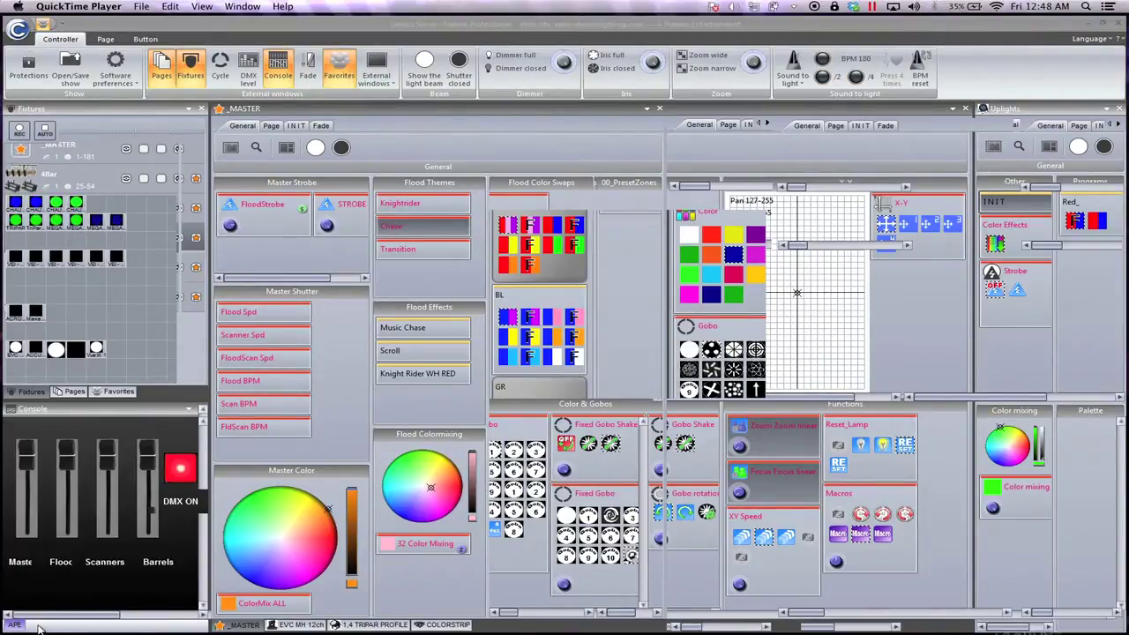
- Show the External windows dropdown on the Controller ribbon
click(385, 75)
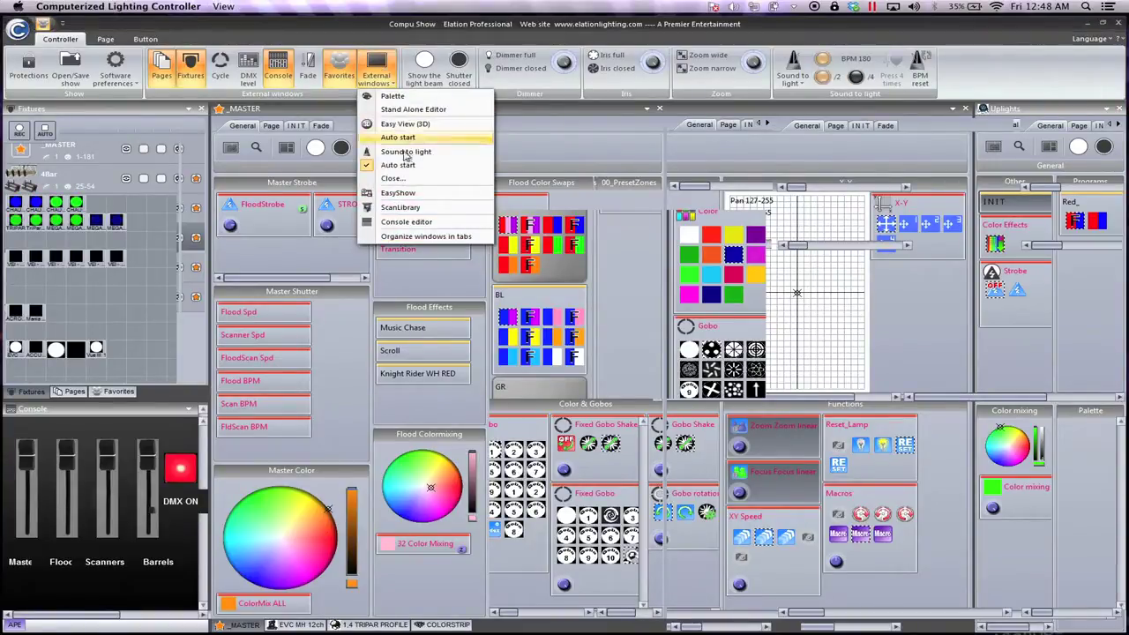
- Open the Console editor, browse existing consoles without opening one, and start new Console1.csl2
click(414, 224)
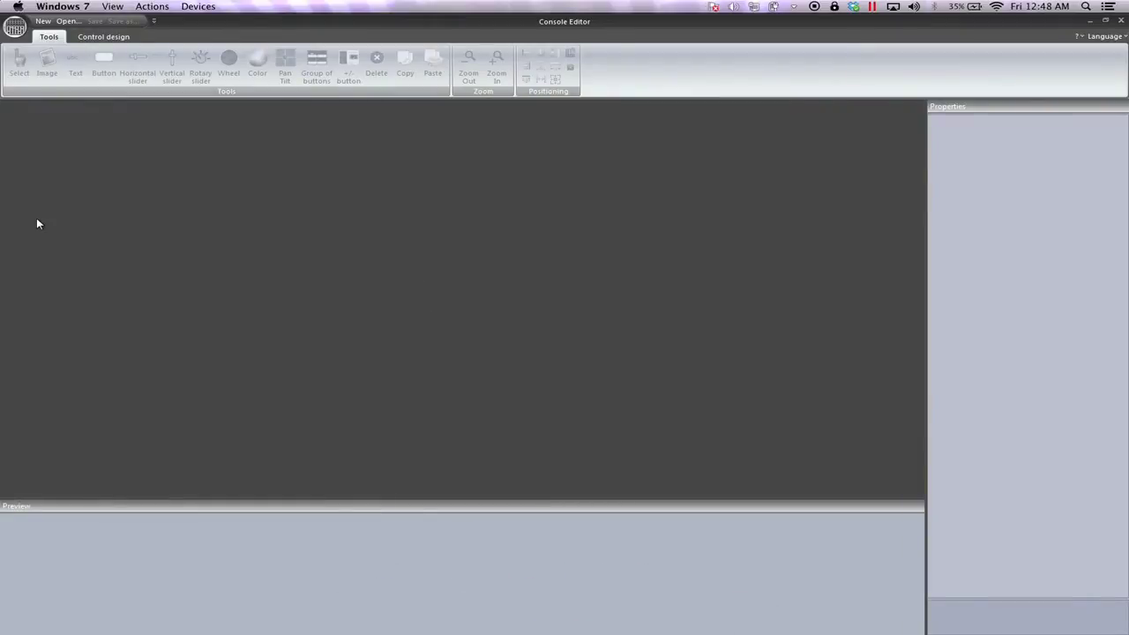
click(59, 25)
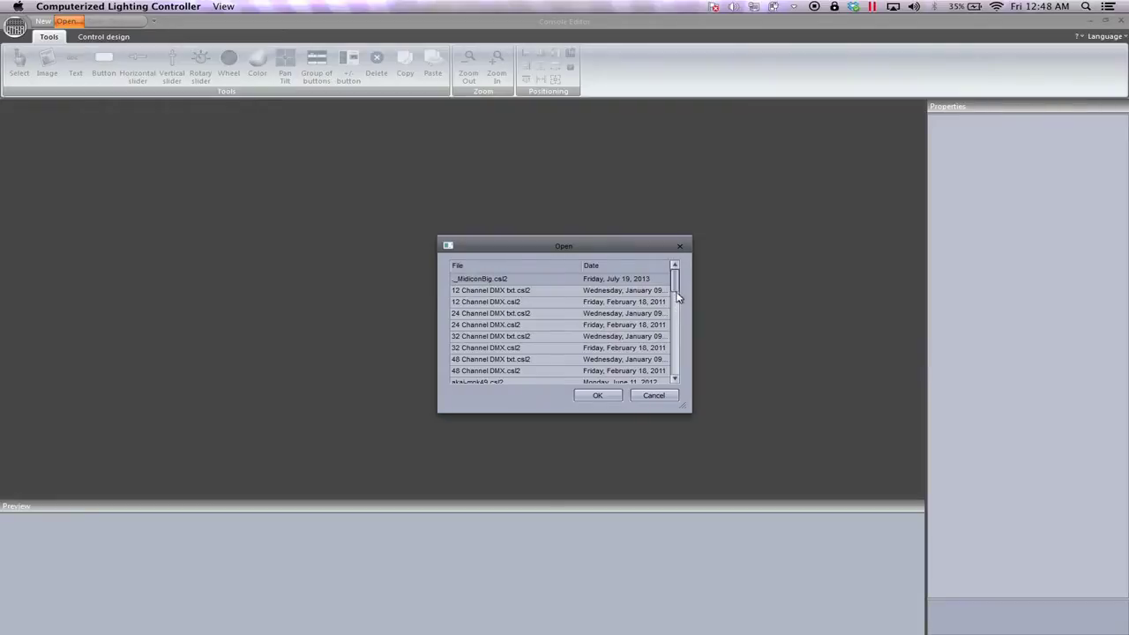
drag(675, 284, 686, 361)
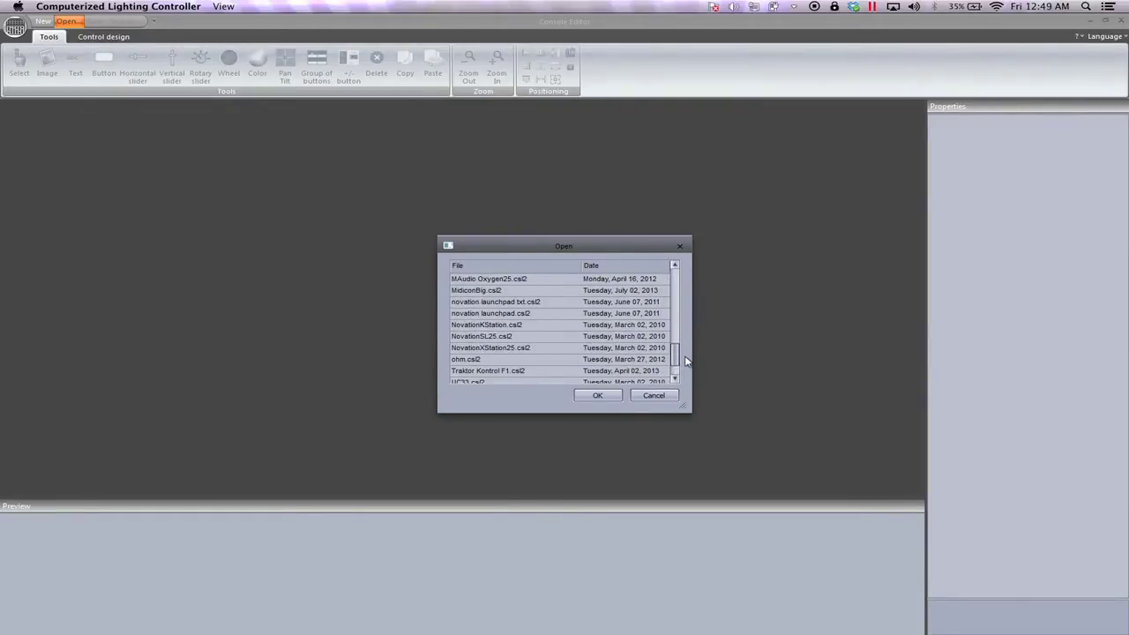
click(658, 395)
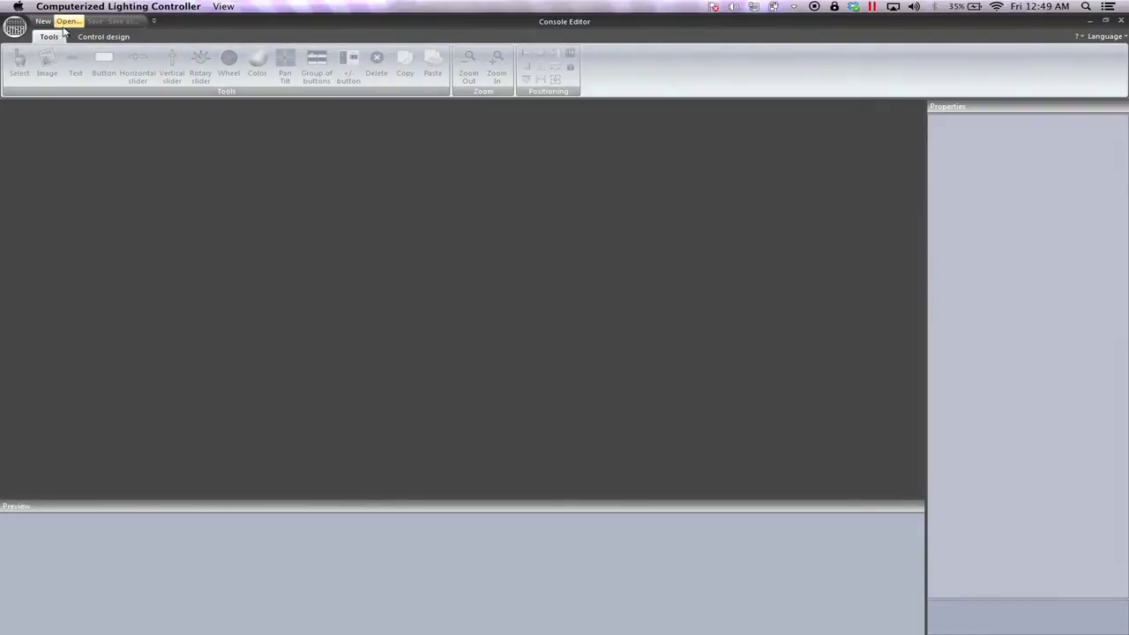
click(44, 22)
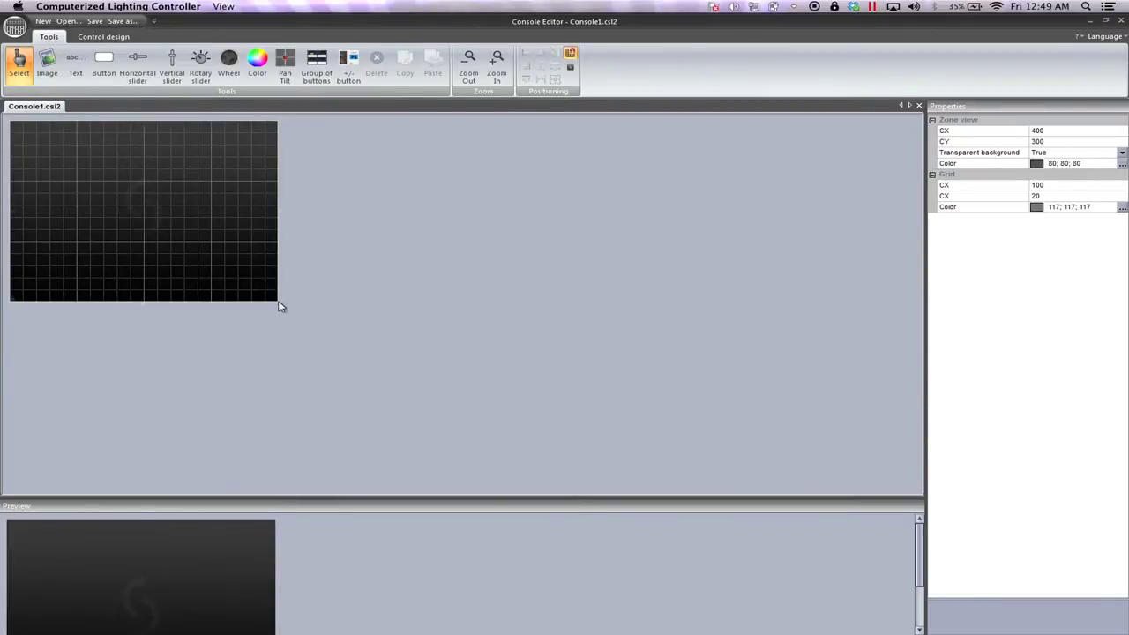
- Enlarge the console design zone to 596 × 382 and make the Preview pane taller
drag(280, 303, 409, 350)
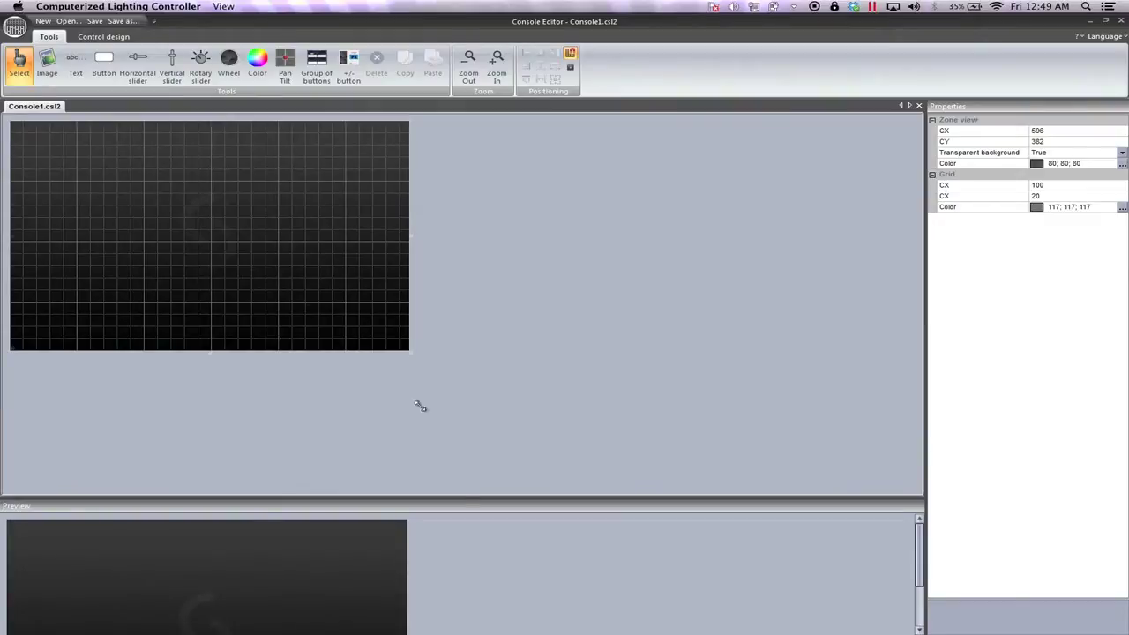
drag(460, 506, 461, 414)
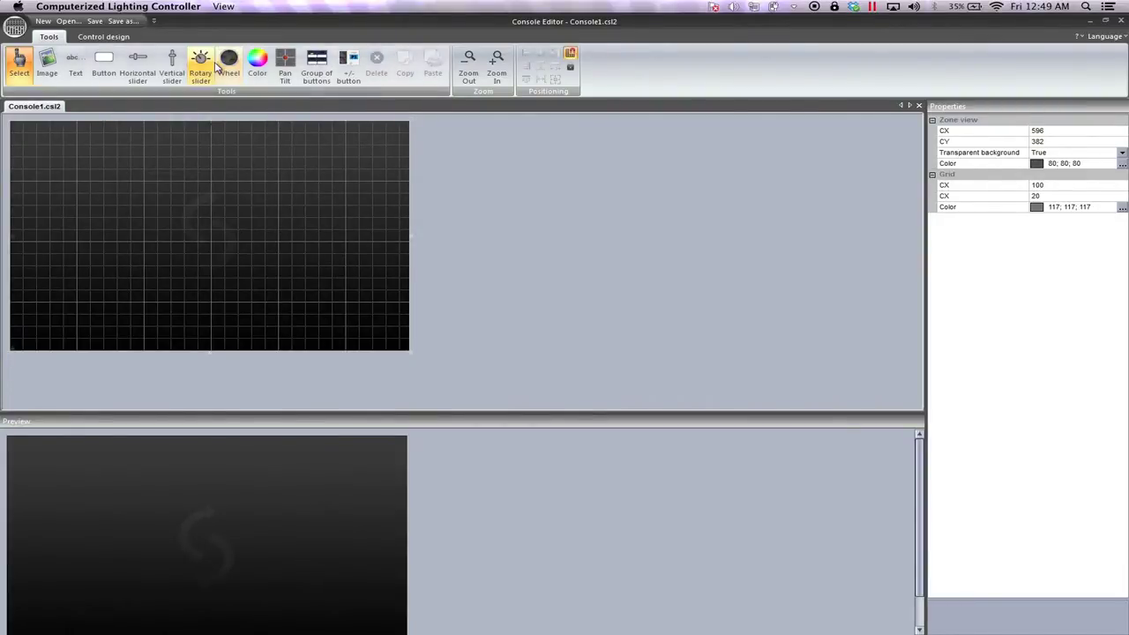
click(104, 62)
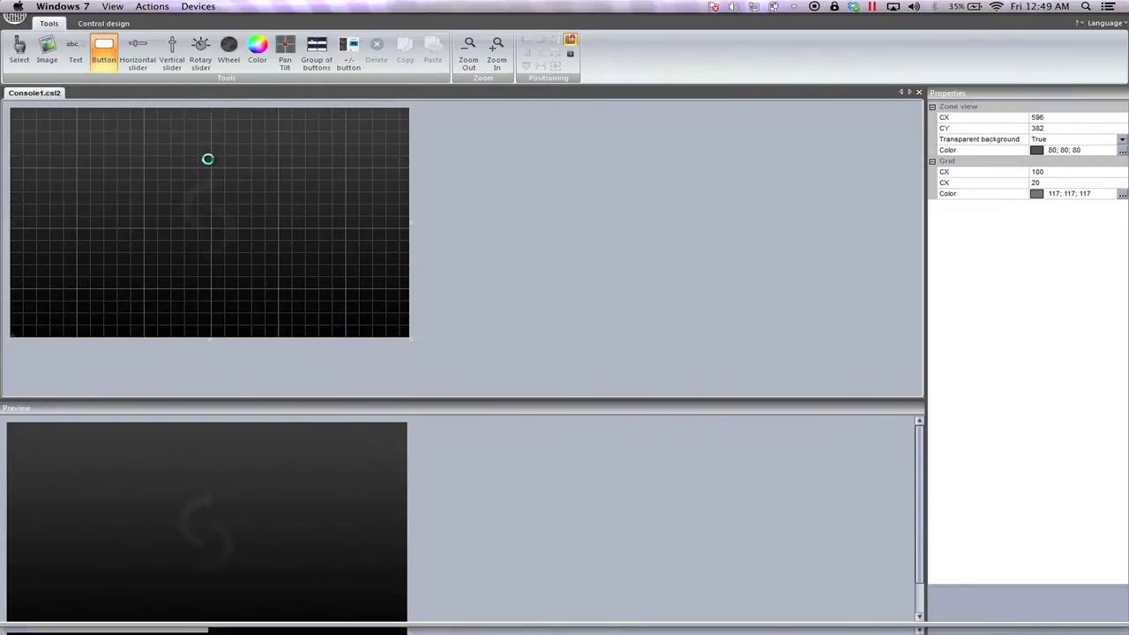
- Place a 107 × 106 button at the console's top-left drawn with akai_LPD-8.ccd
click(208, 159)
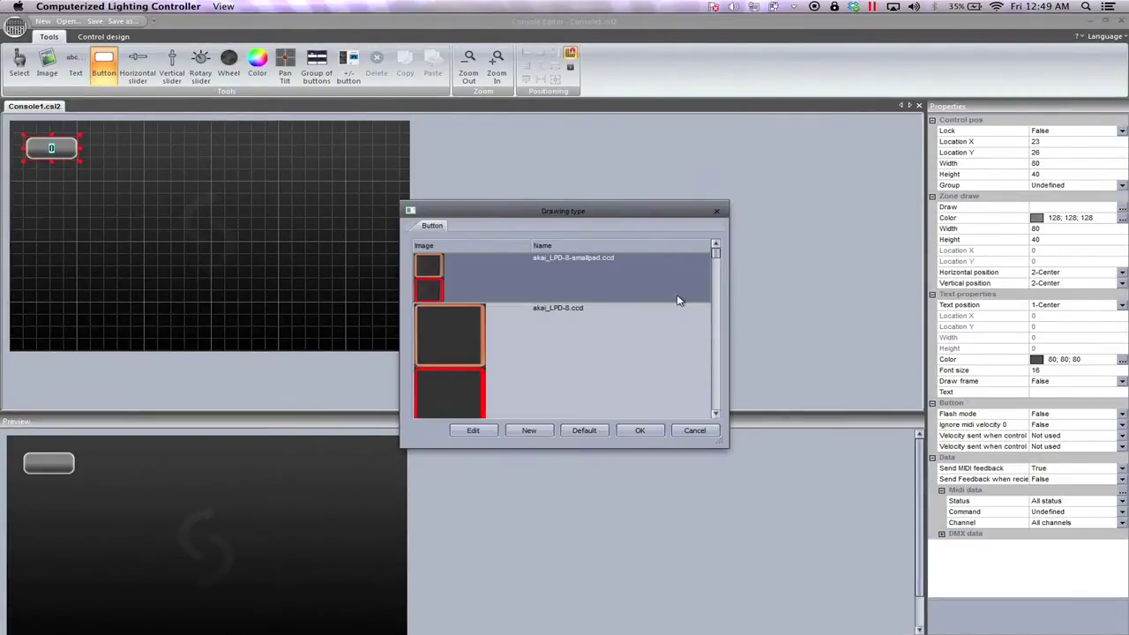
click(717, 412)
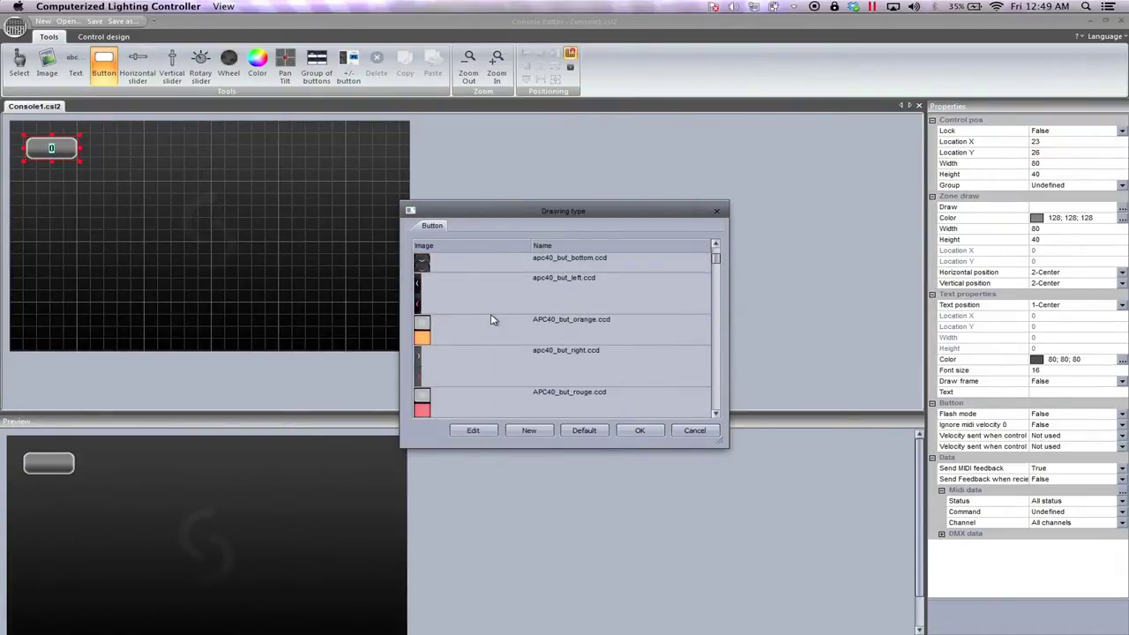
click(717, 414)
click(715, 411)
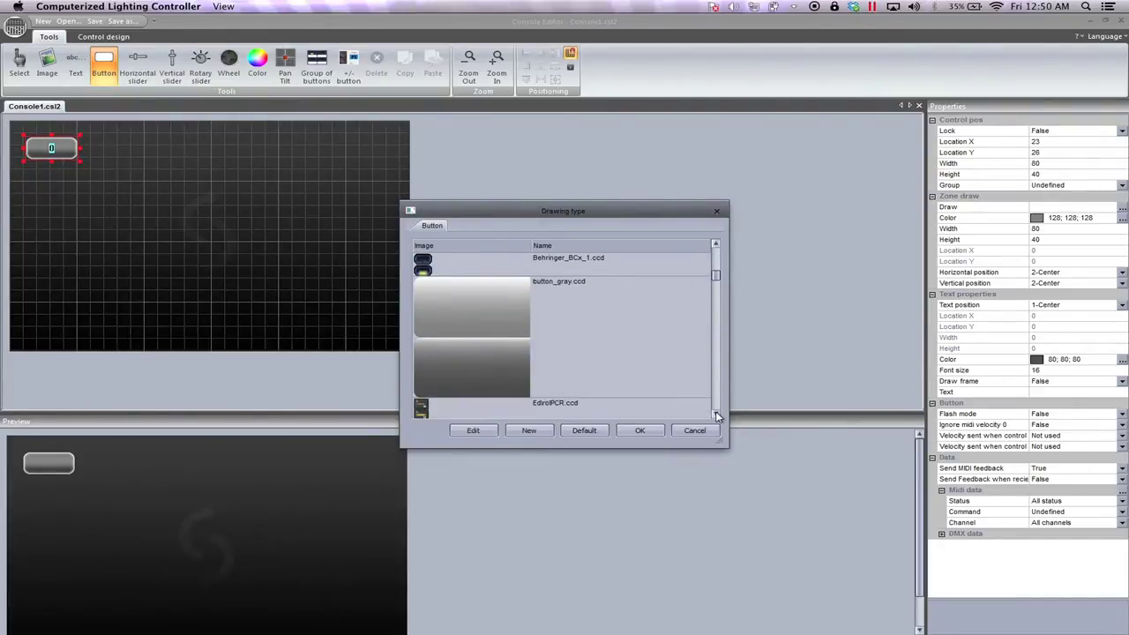
drag(716, 276, 720, 253)
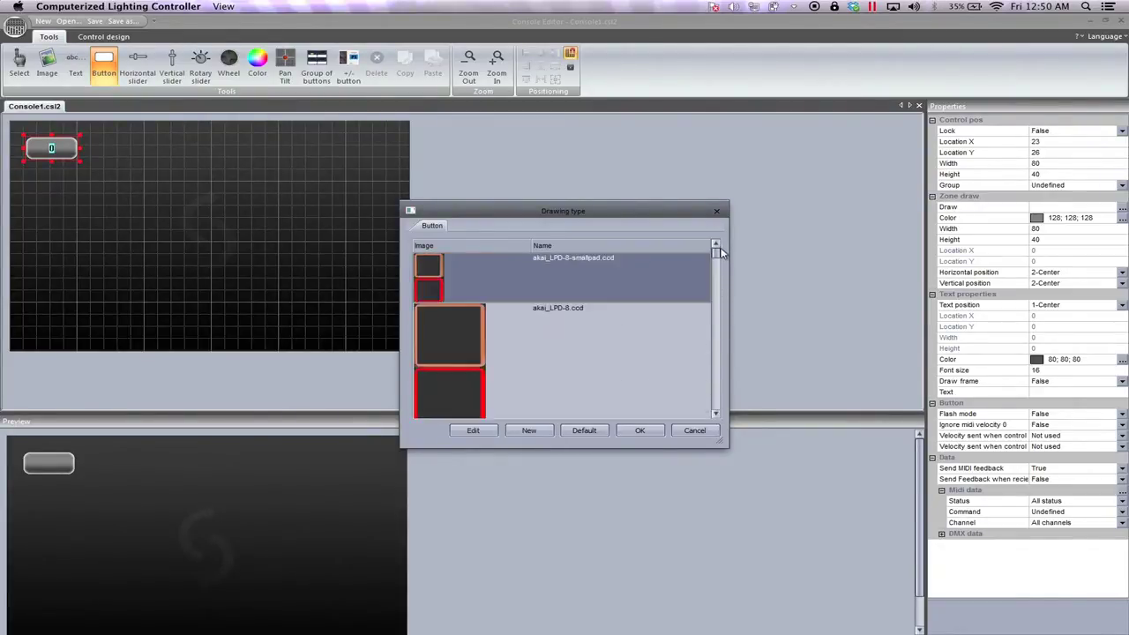
click(470, 348)
click(640, 430)
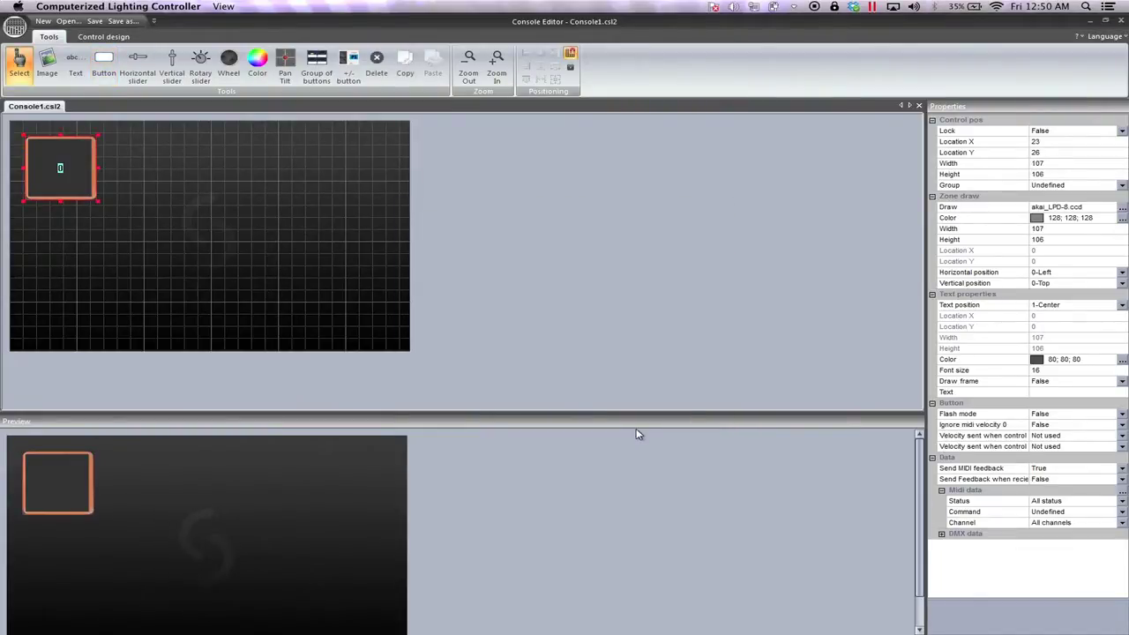
click(137, 67)
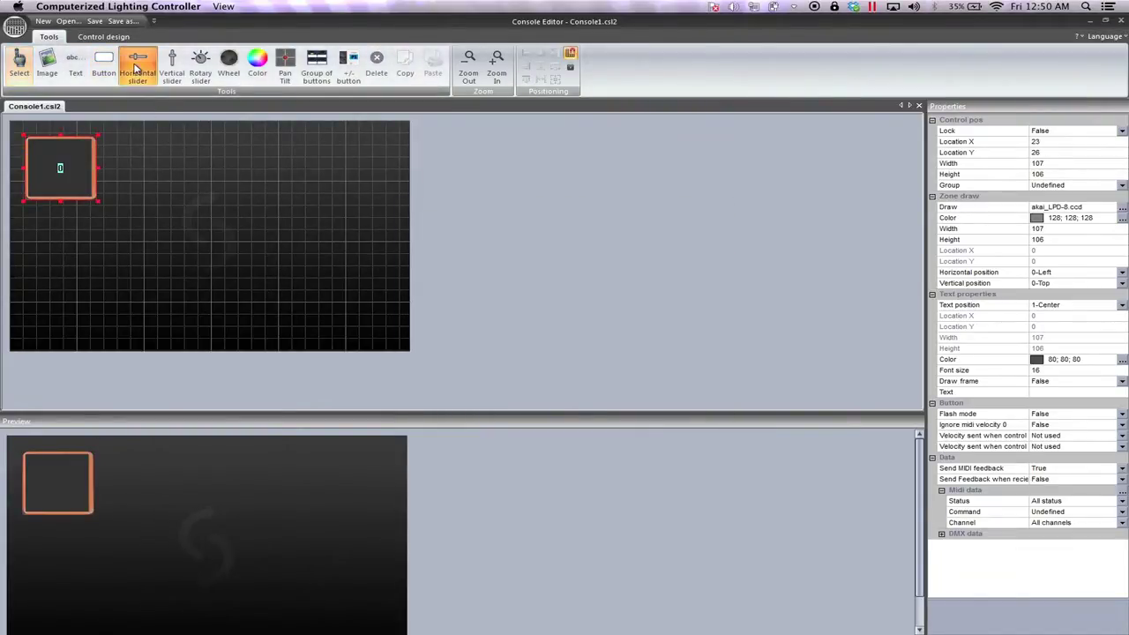
- Add an ER_large.ccd horizontal slider beside the pad, sized 256 × 50 at position 160, 50
click(145, 164)
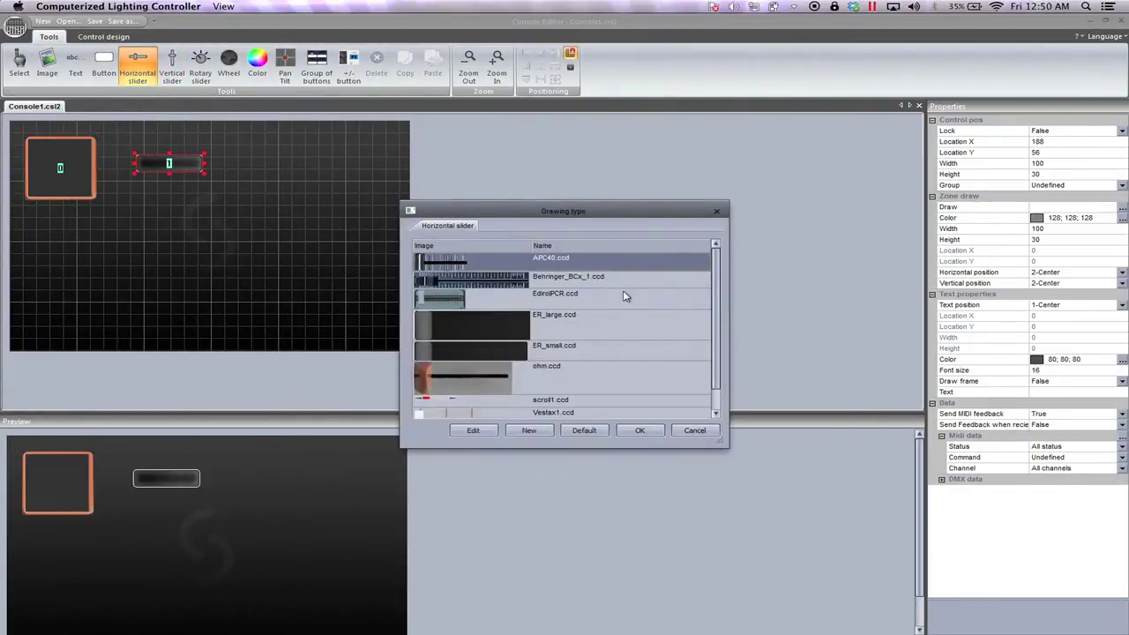
mouse_move(718, 310)
mouse_down()
mouse_move(718, 357)
mouse_move(718, 291)
mouse_up()
click(431, 338)
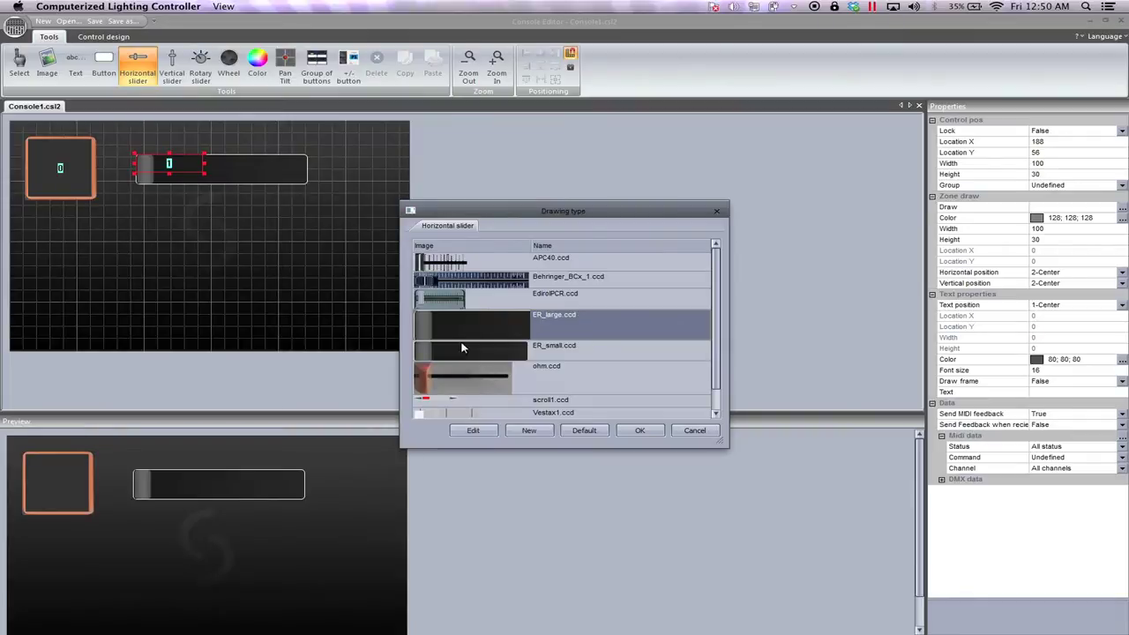
click(641, 431)
mouse_move(292, 168)
mouse_down()
mouse_move(267, 154)
mouse_move(259, 171)
mouse_move(270, 167)
mouse_up()
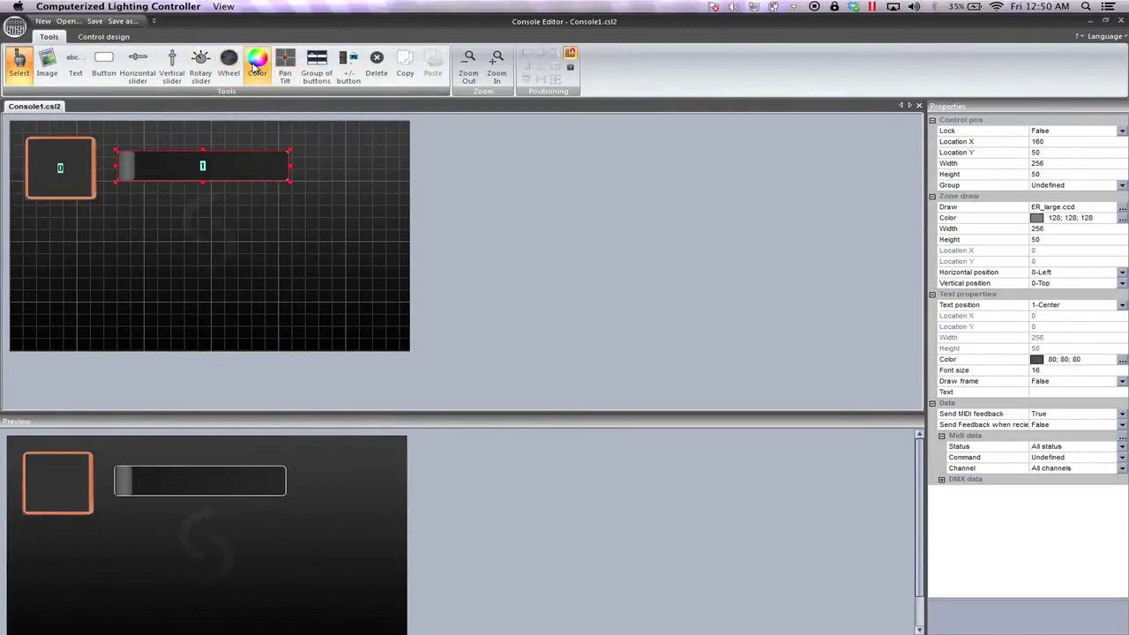
click(255, 66)
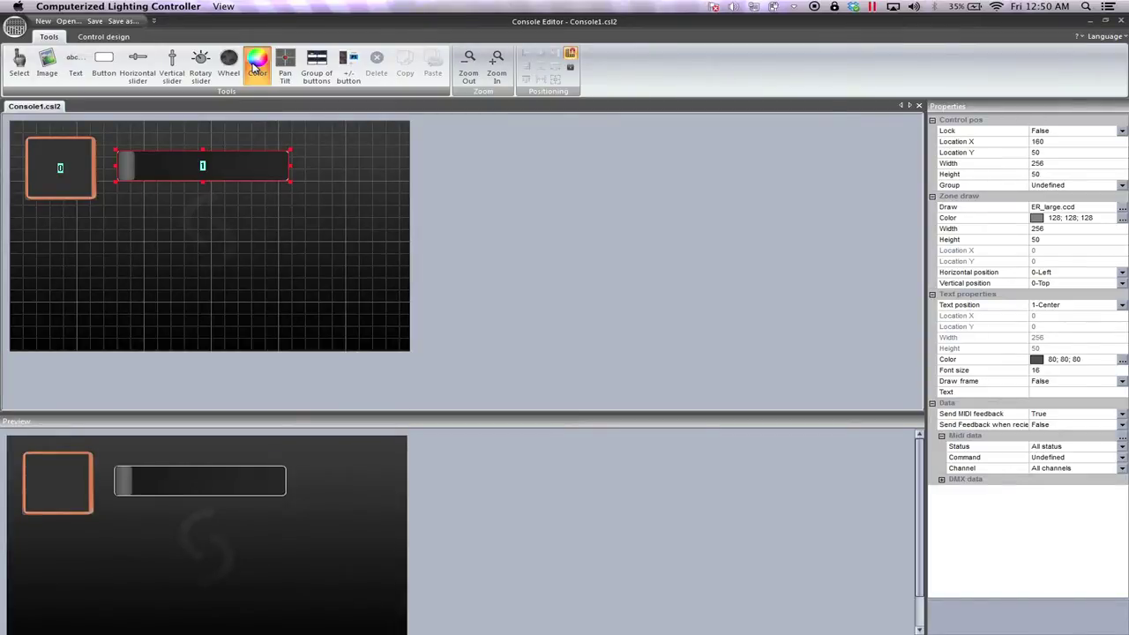
- Place a 276 × 262 colour wheel at the right and a 100 × 100 +/- button at top right
click(92, 256)
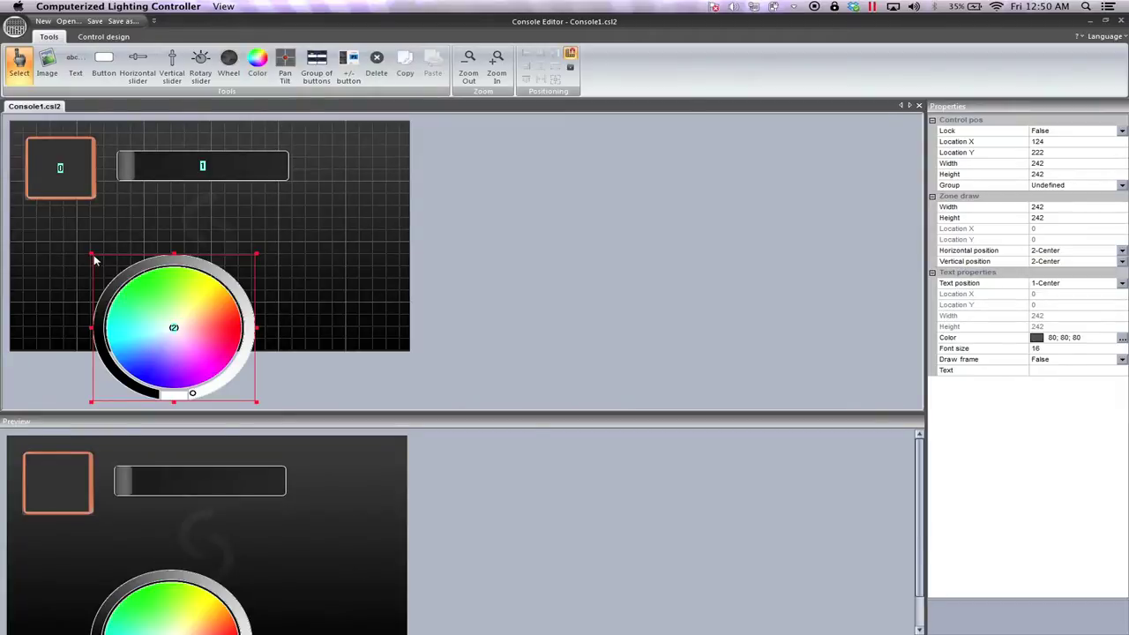
drag(199, 306, 373, 247)
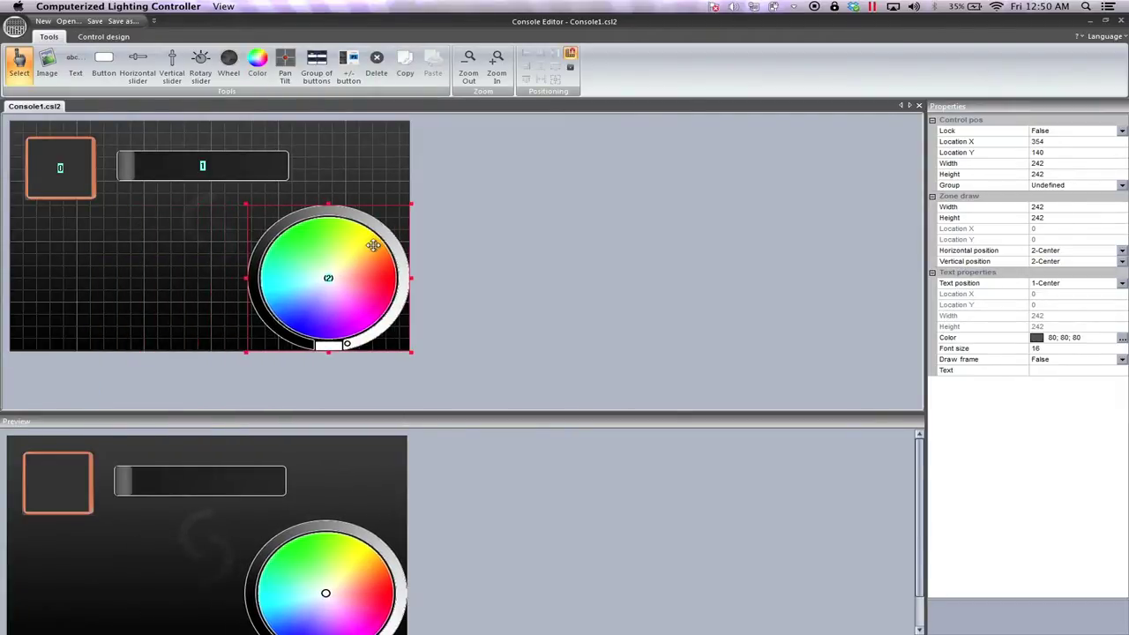
drag(246, 205, 222, 192)
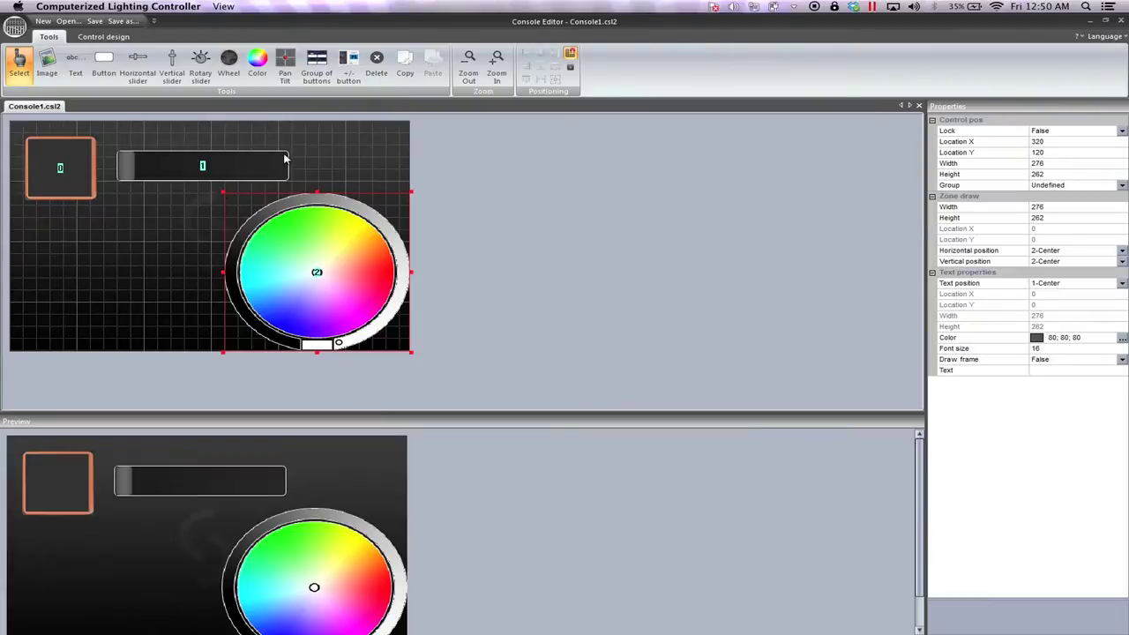
click(348, 64)
click(347, 141)
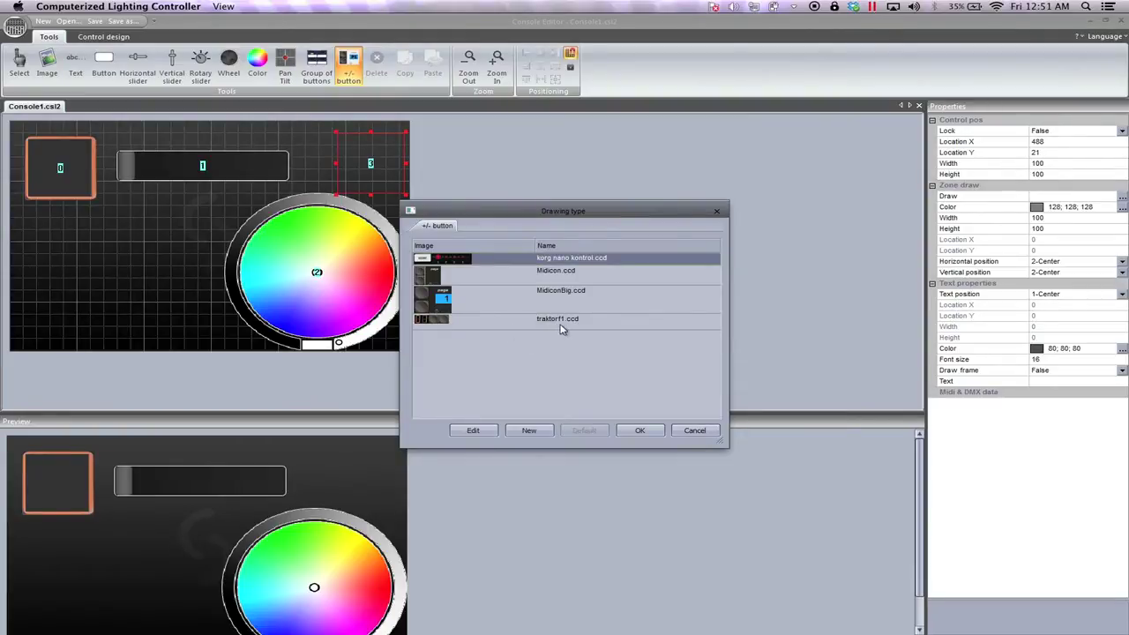
click(694, 431)
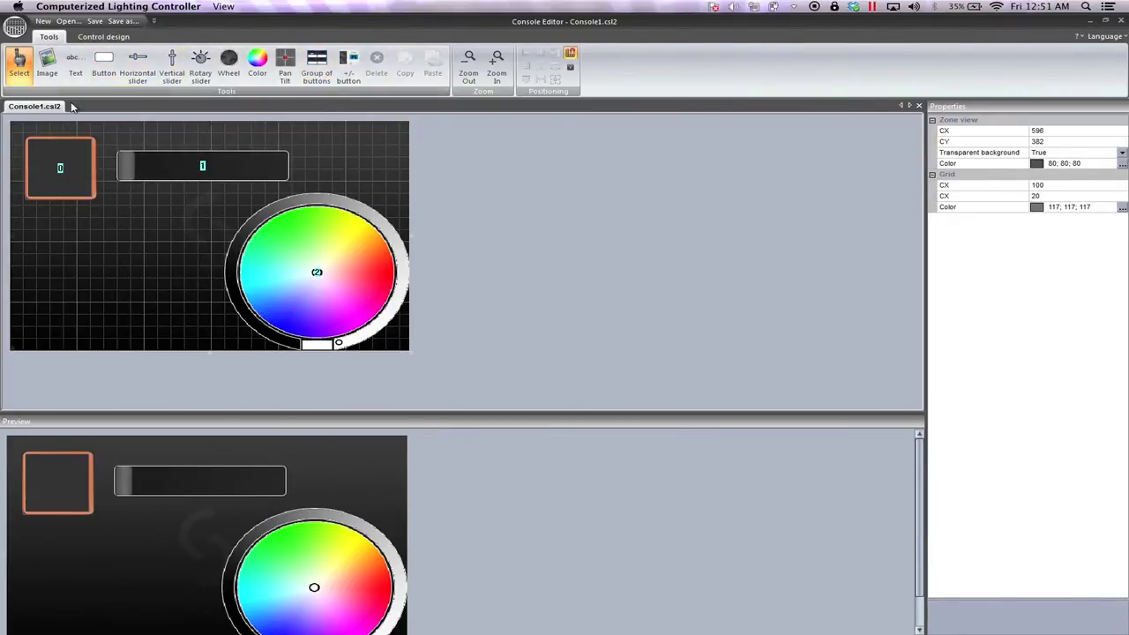
click(76, 67)
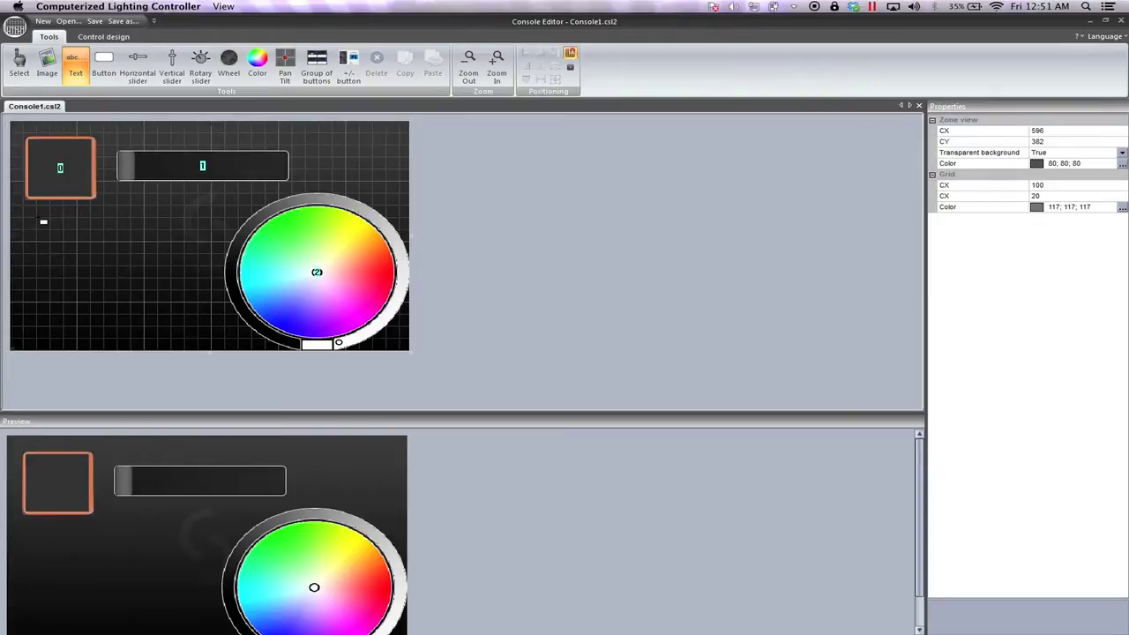
- Place two empty 80 × 40 text labels: 3 below the pad, 4 at 240, 100 under the slider
click(40, 222)
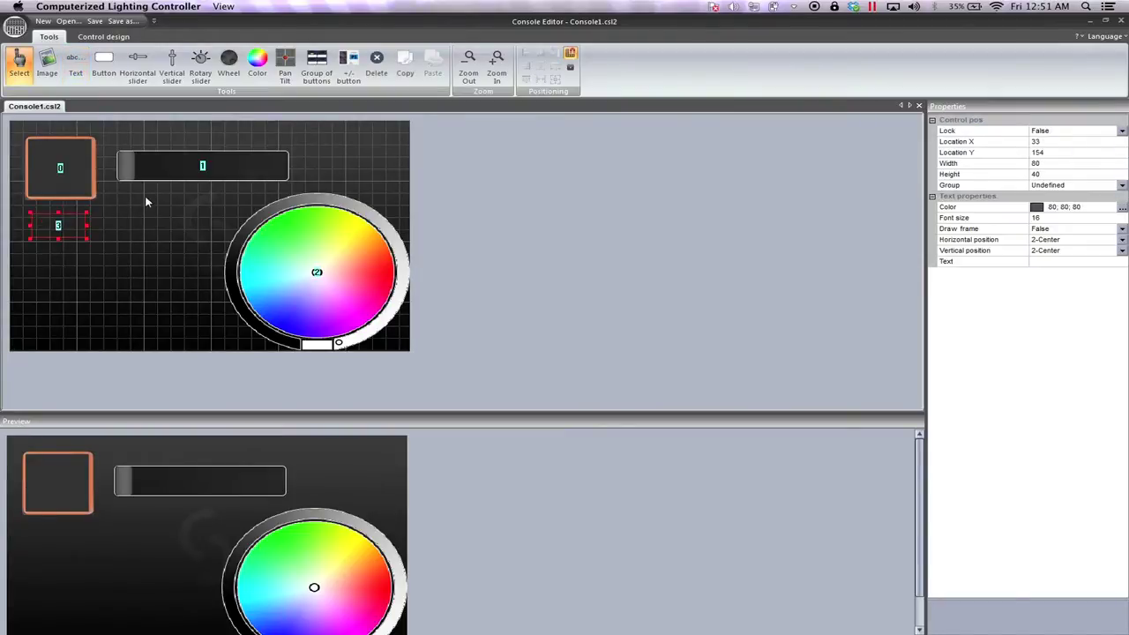
click(121, 209)
key(t)
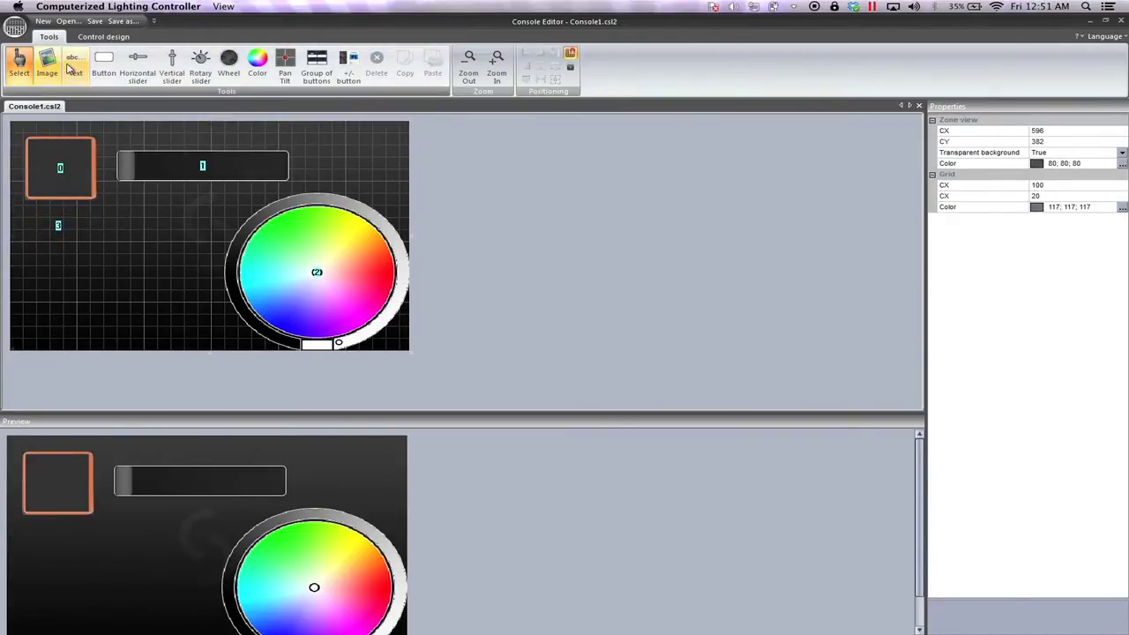
click(186, 203)
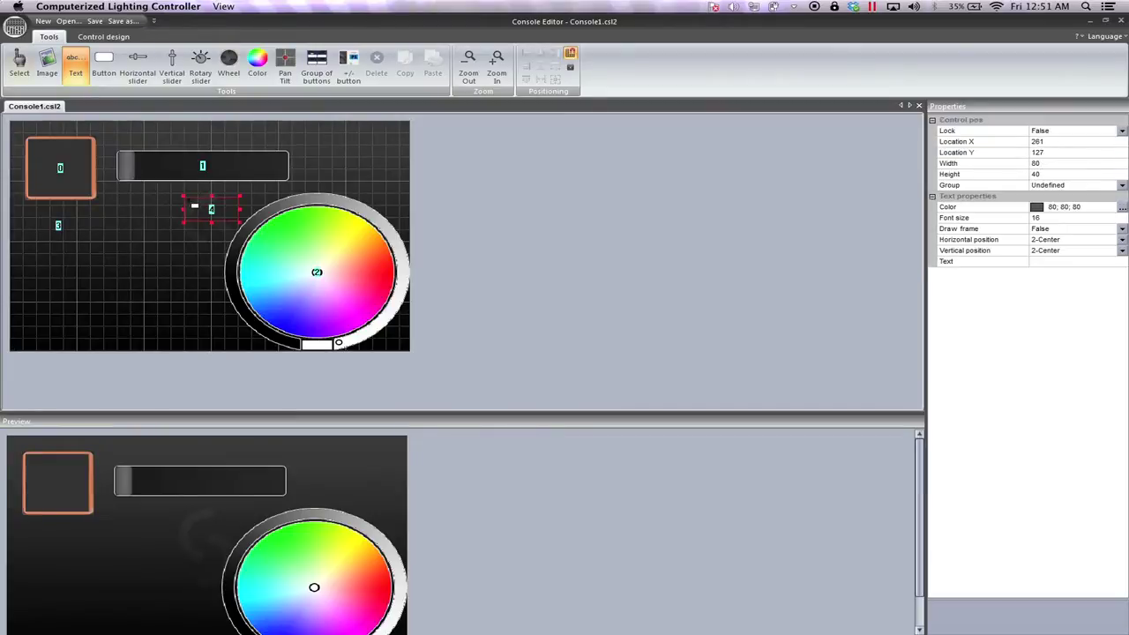
drag(186, 204, 172, 188)
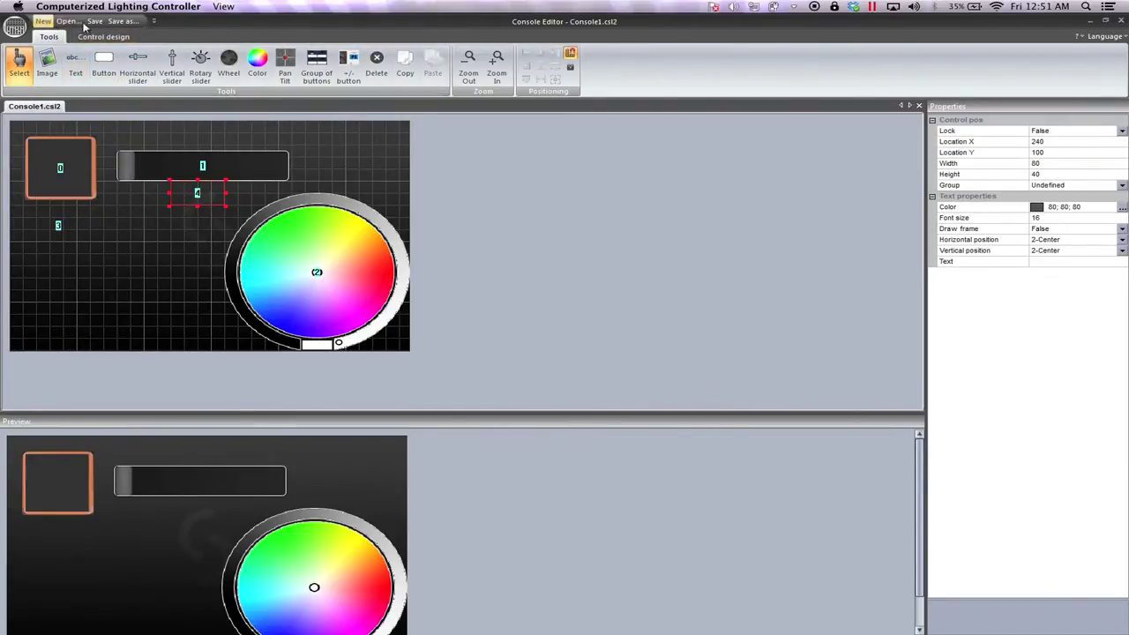
- Save the console as TEST.csl2 and close the Console Editor
click(110, 22)
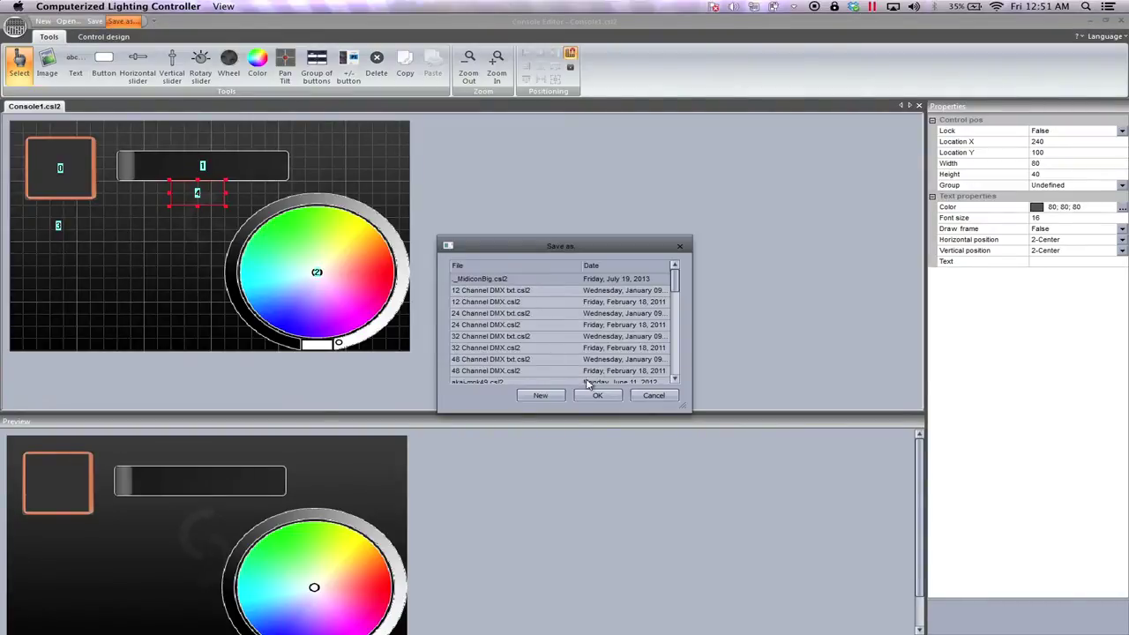
click(557, 399)
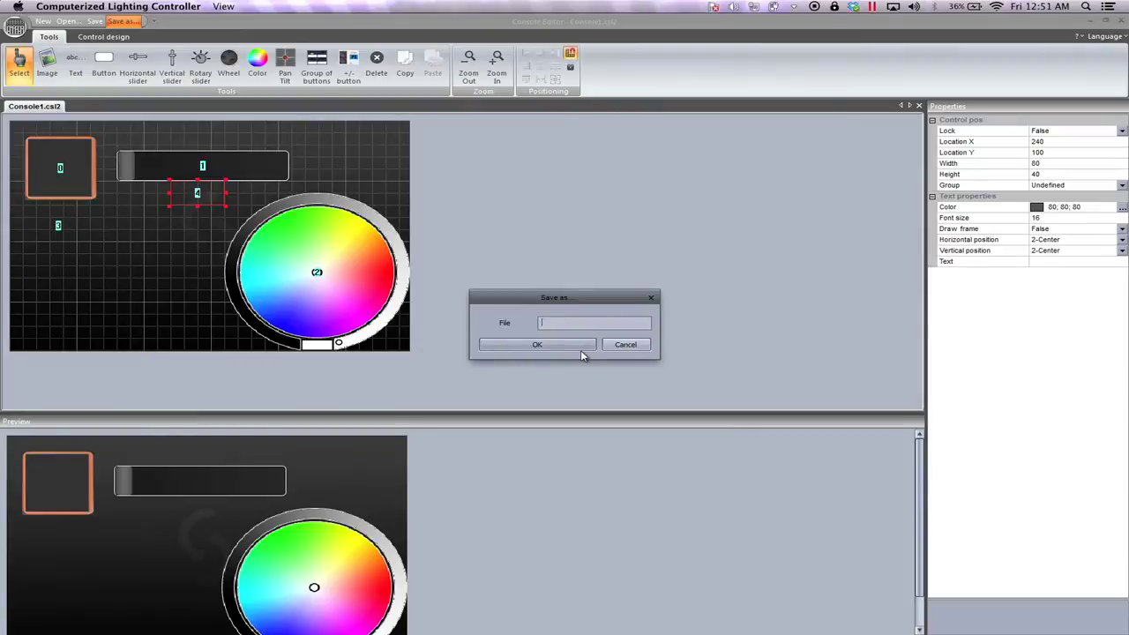
text(TEST)
click(540, 345)
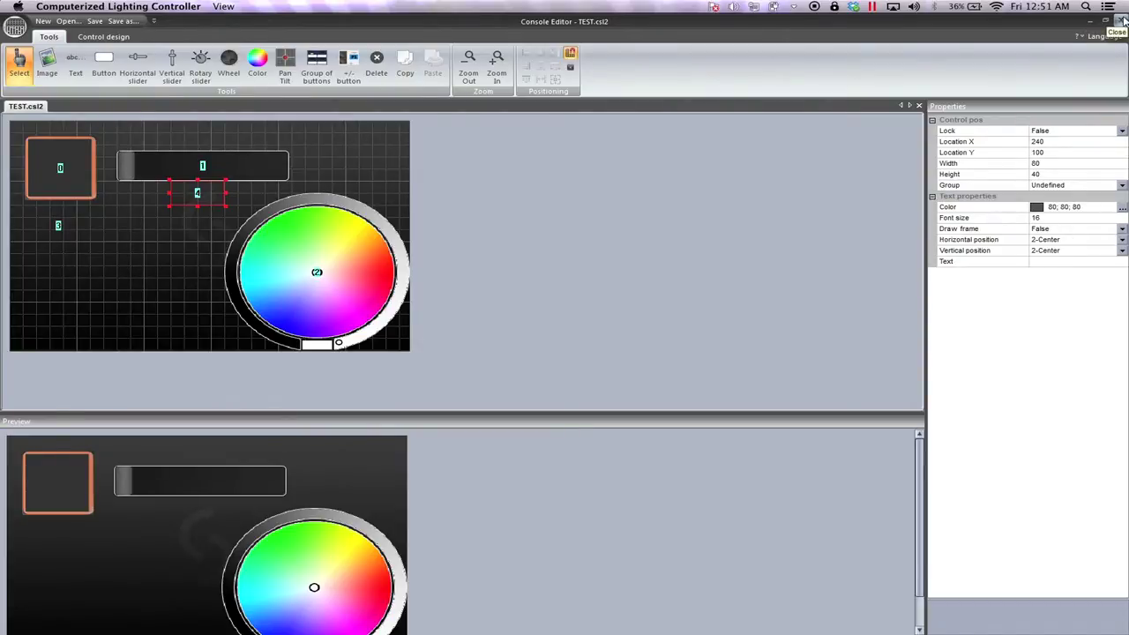
click(1122, 20)
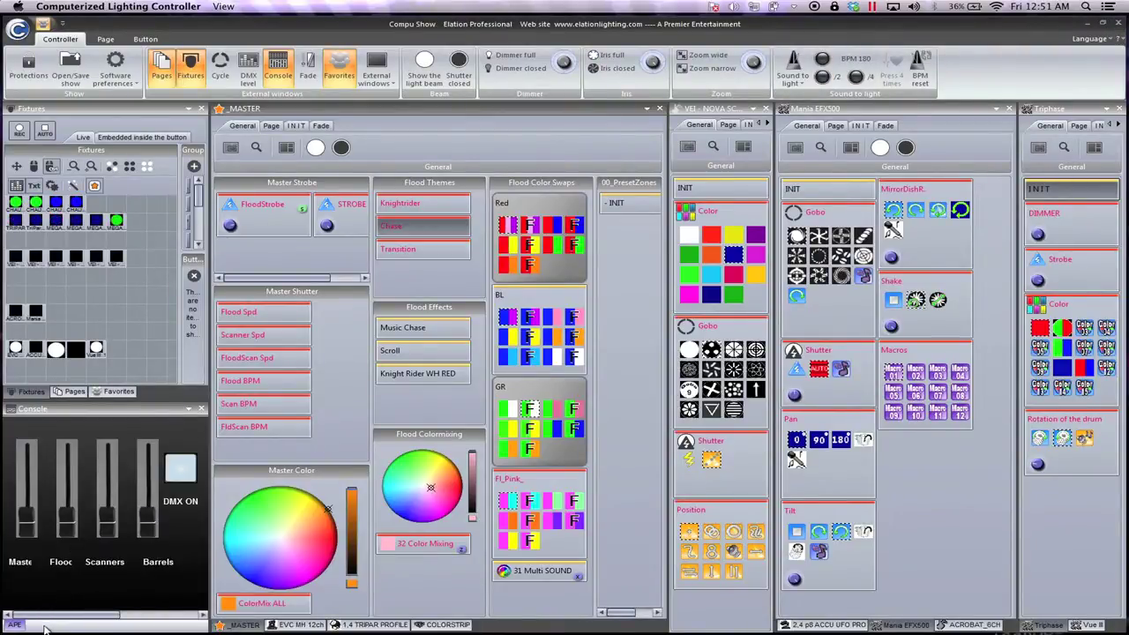
- Turn DMX on, raise the Master, Flood, Scanners and Barrels faders to full, and add a new preset
click(179, 470)
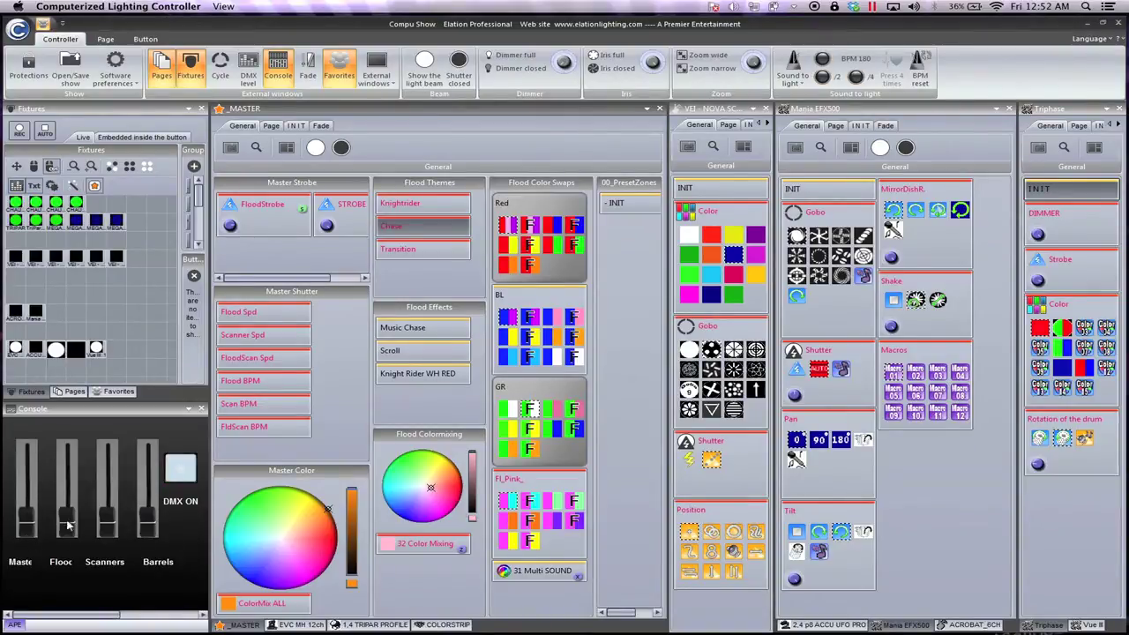
drag(37, 516, 35, 452)
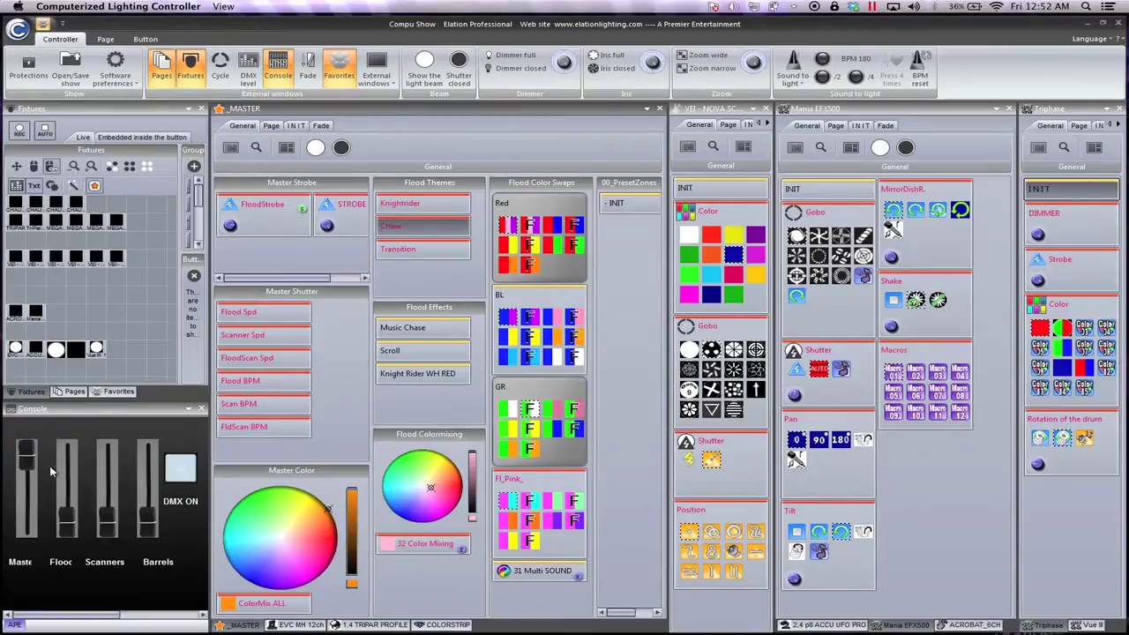
drag(67, 516, 68, 448)
drag(102, 522, 110, 446)
drag(147, 525, 146, 414)
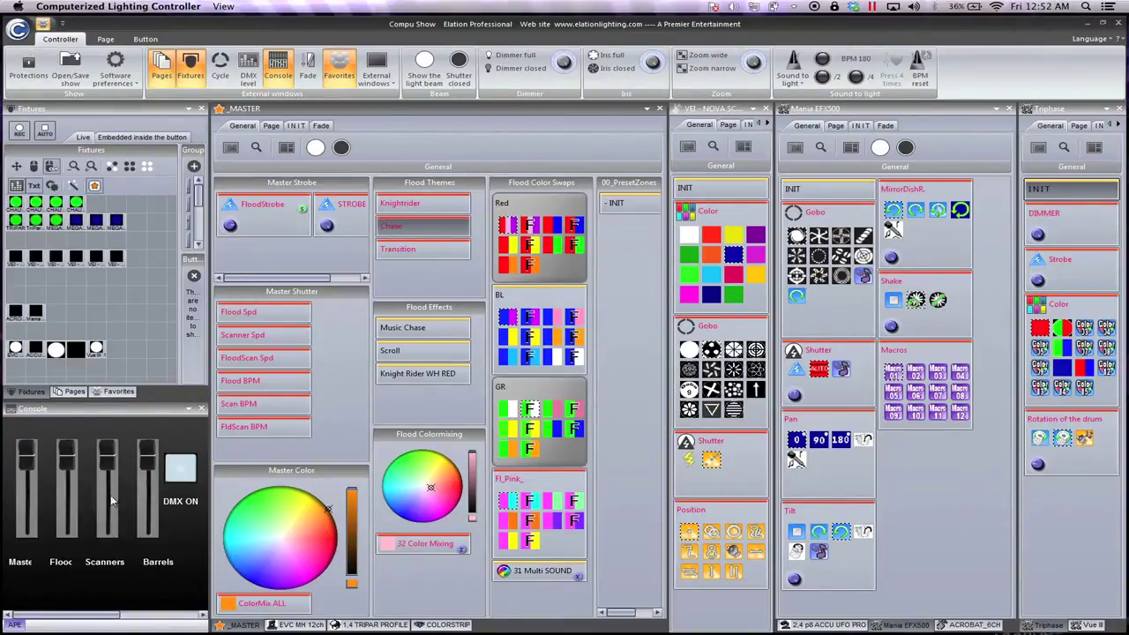
right_click(39, 627)
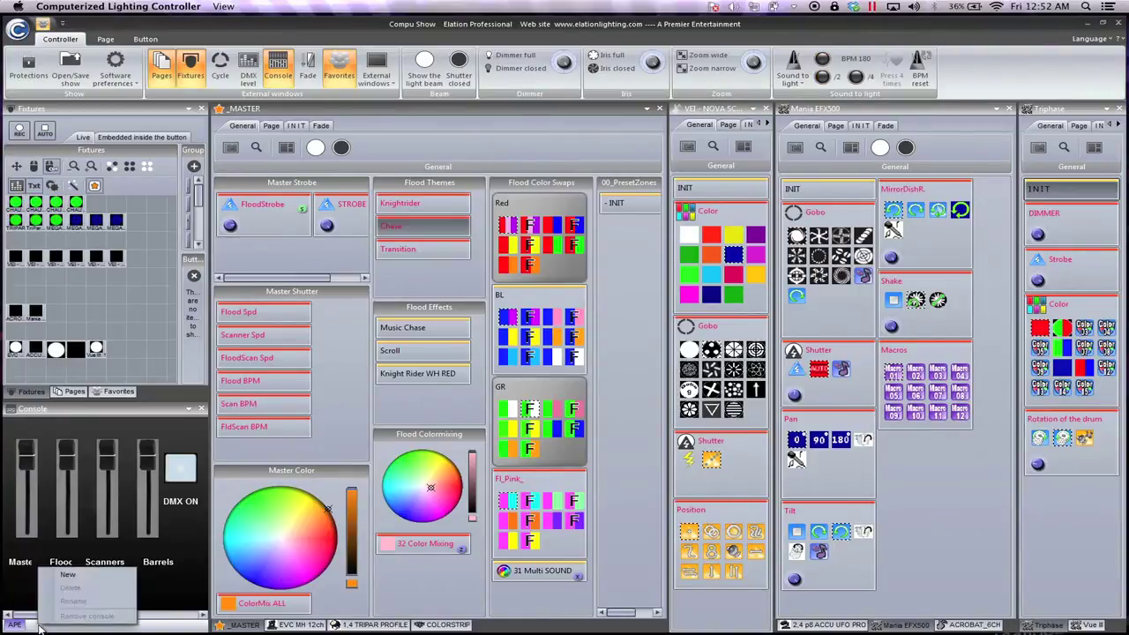
click(64, 575)
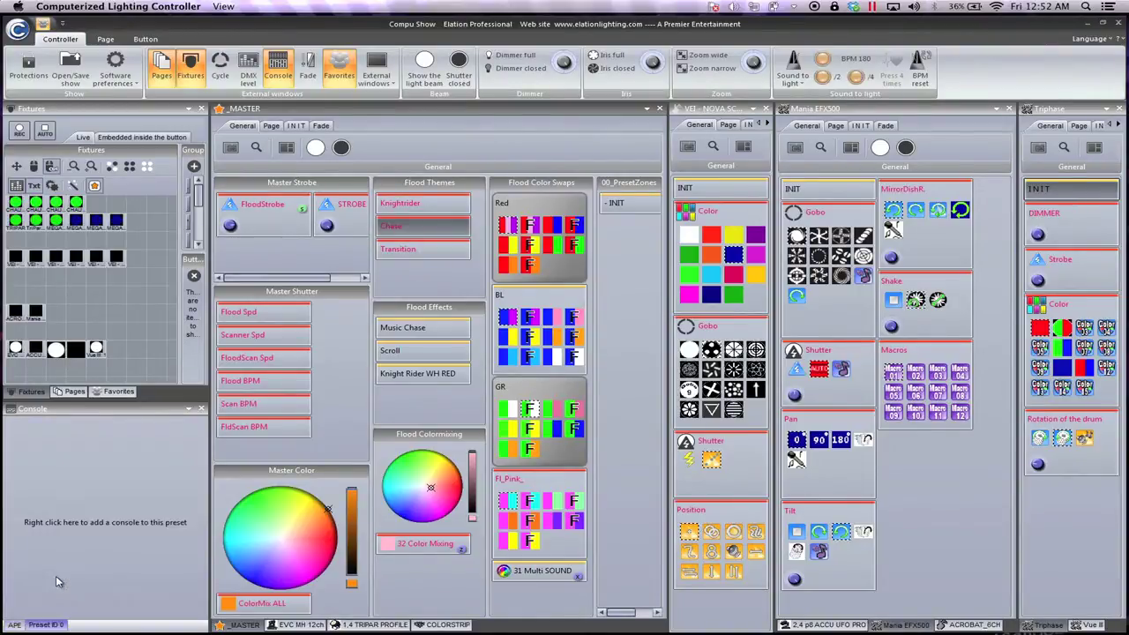
- Load the TEST console into the new preset from the console panel's Console submenu
right_click(82, 524)
mouse_move(132, 532)
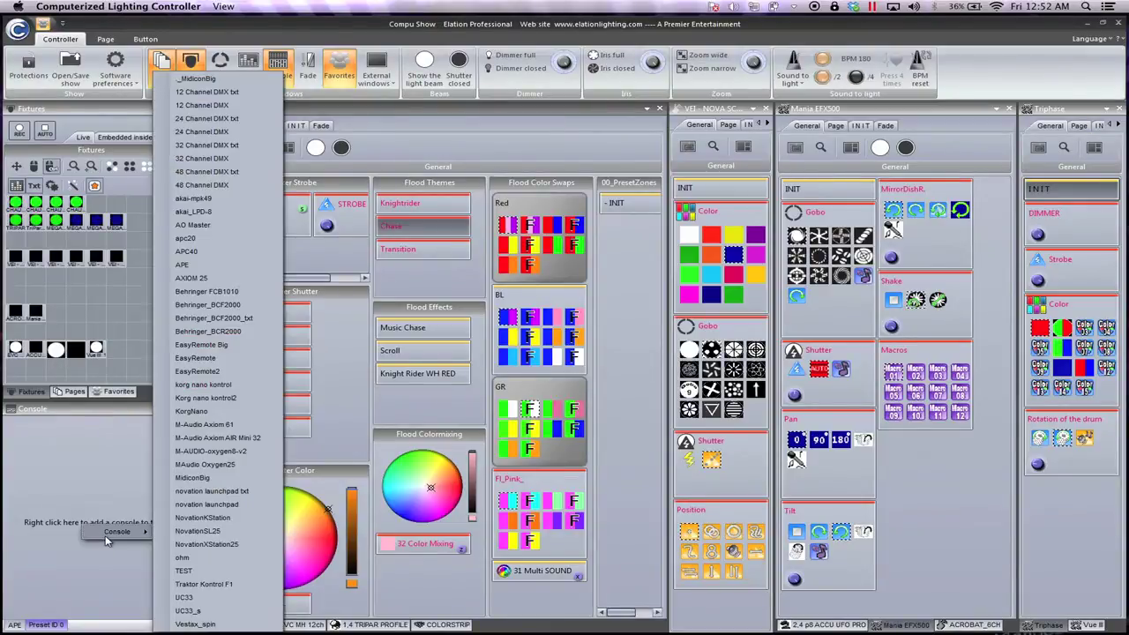
click(205, 570)
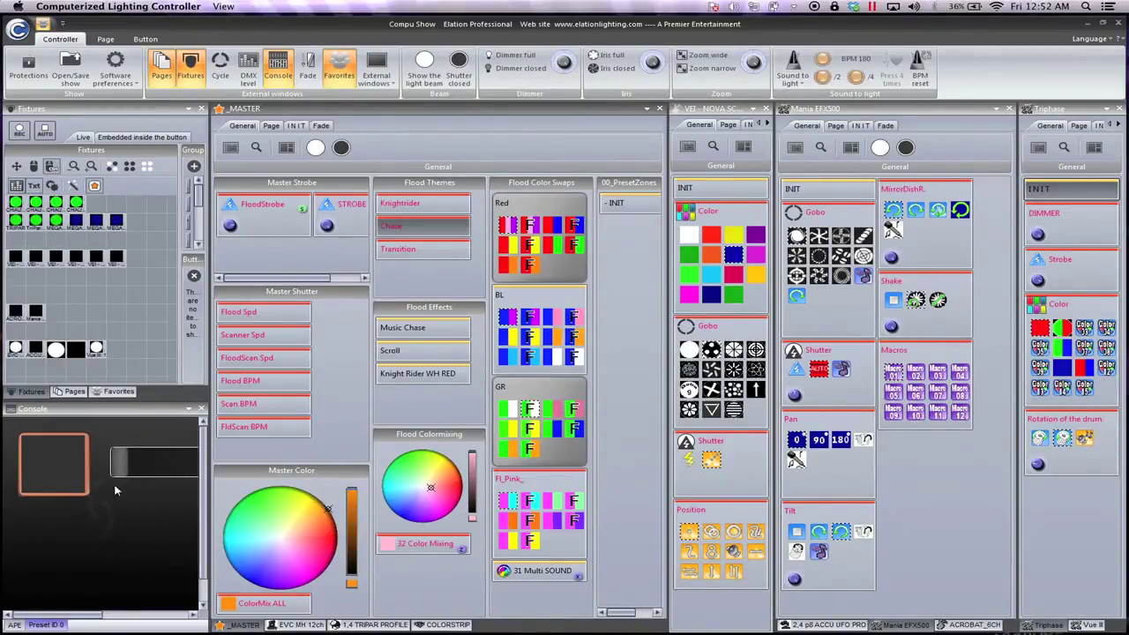
- Link the ColorMix ALL button's selection to the TEST console's pad, opening the MIDI command window
right_click(276, 605)
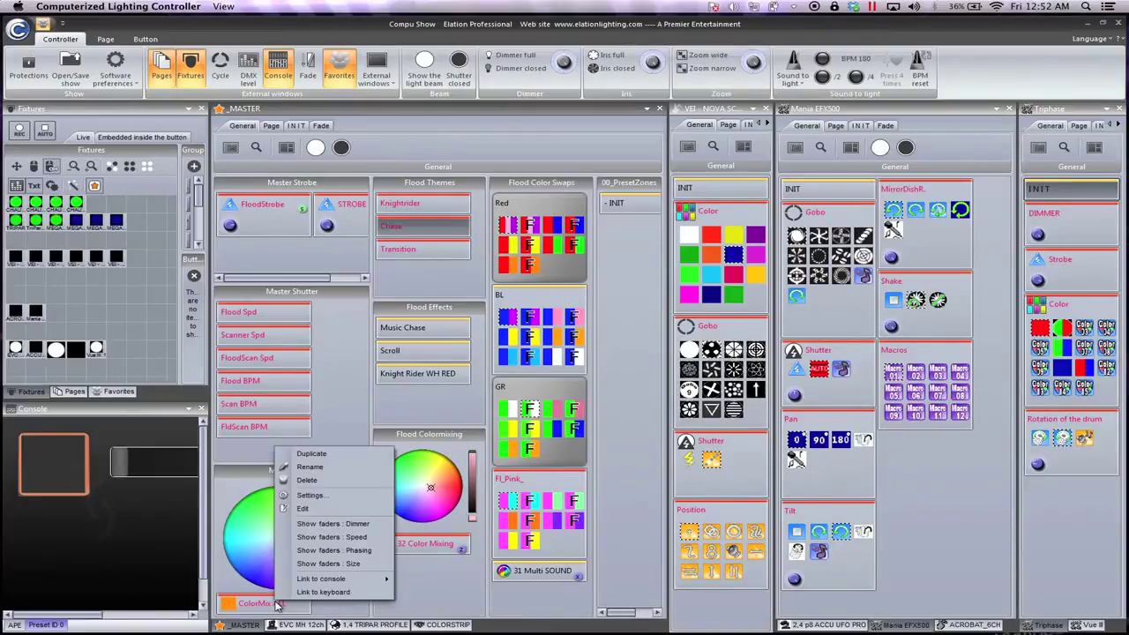
mouse_move(340, 579)
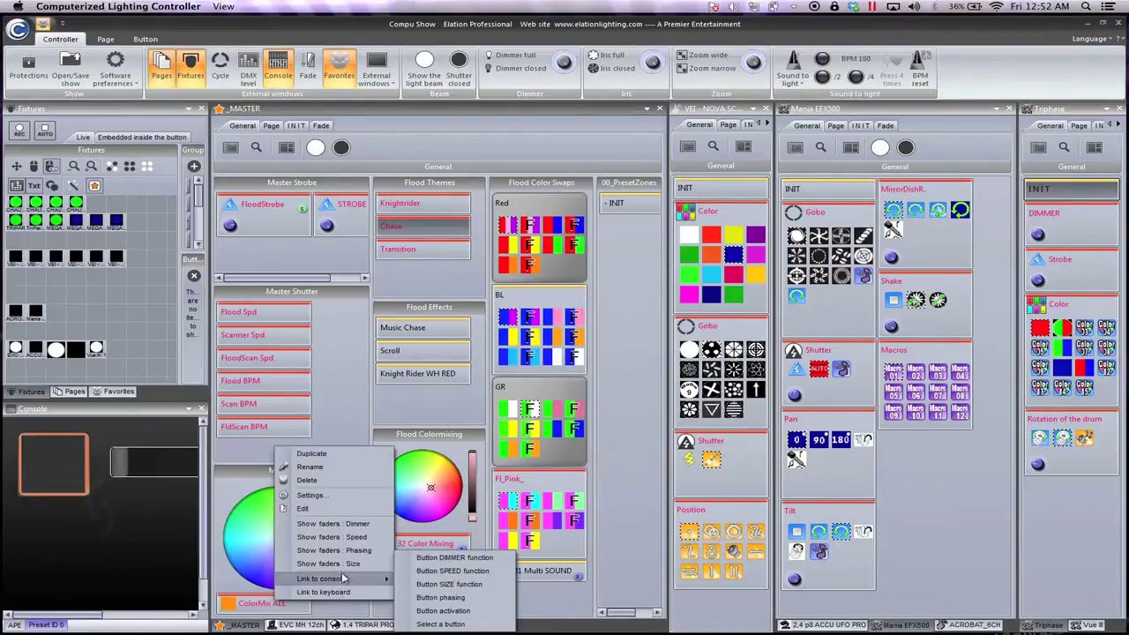
click(441, 611)
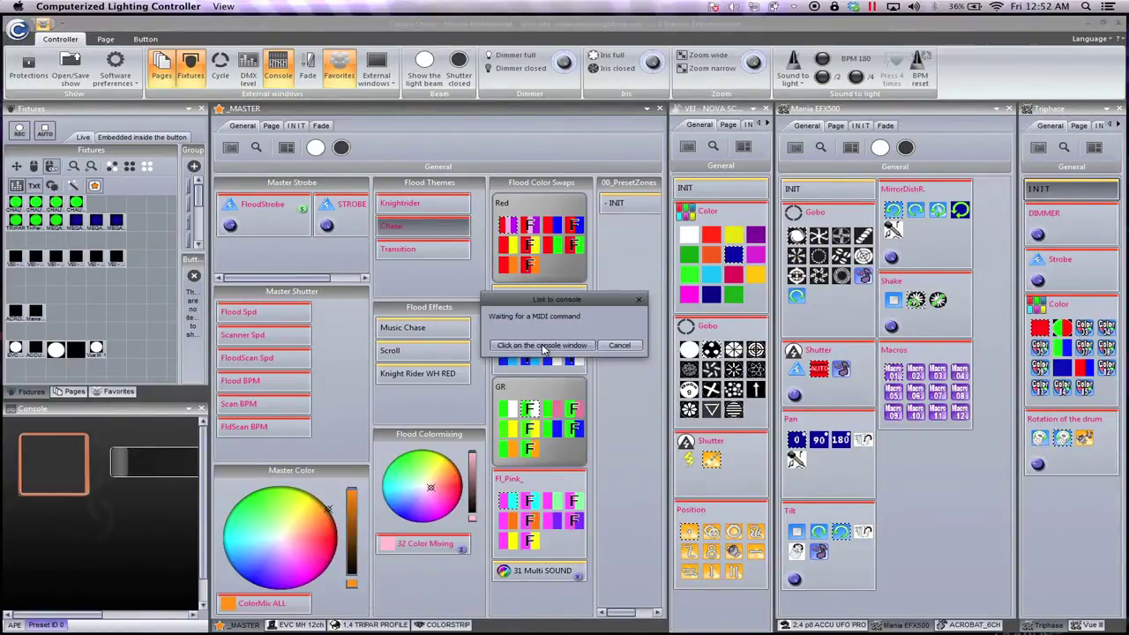
click(542, 345)
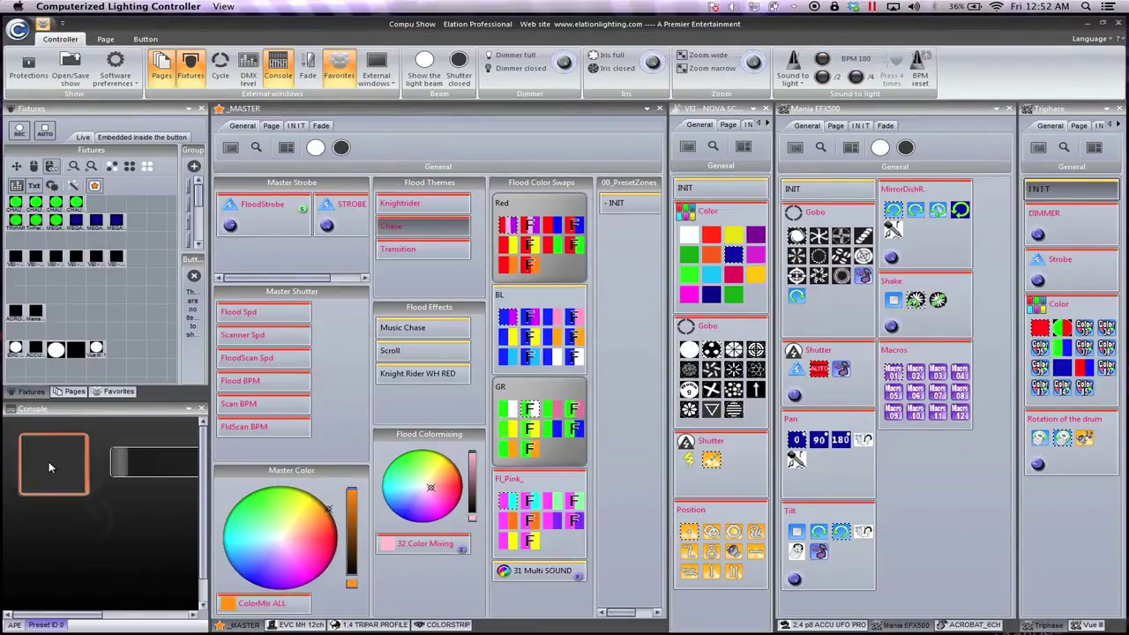
drag(70, 615, 157, 616)
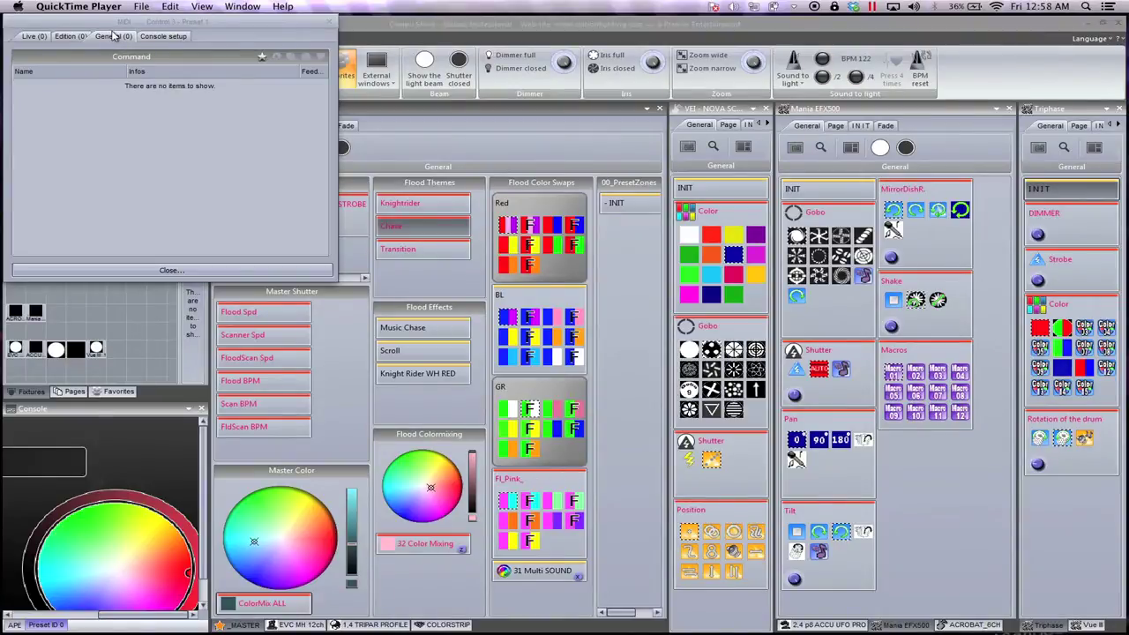
- Add a colour mixing MIDI command for the console's colour wheel
click(263, 57)
mouse_move(292, 81)
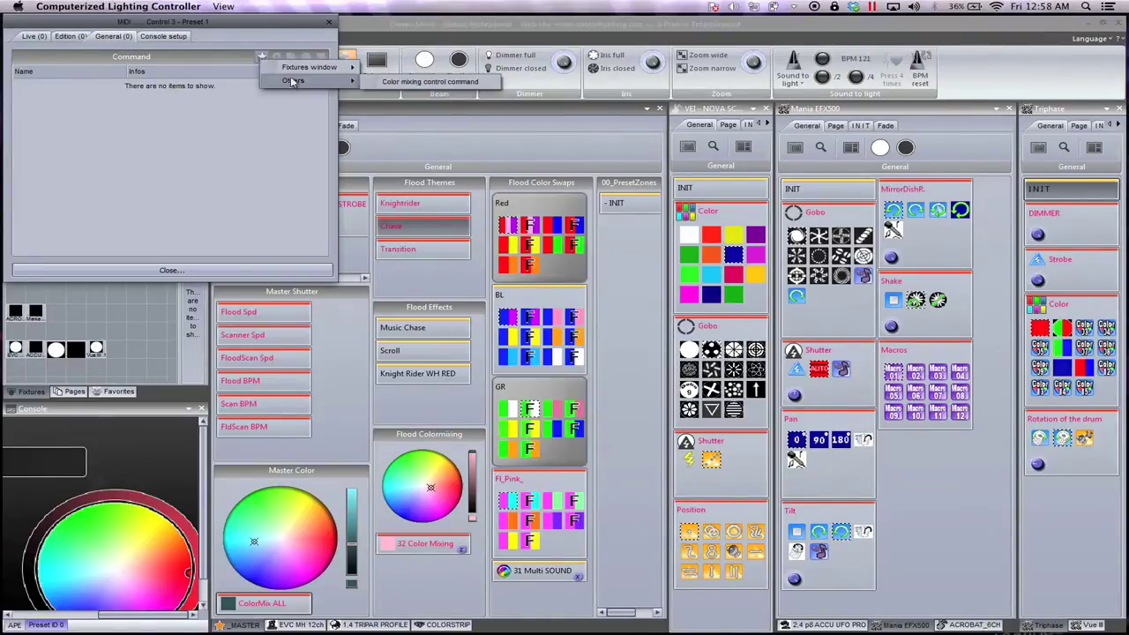
click(380, 81)
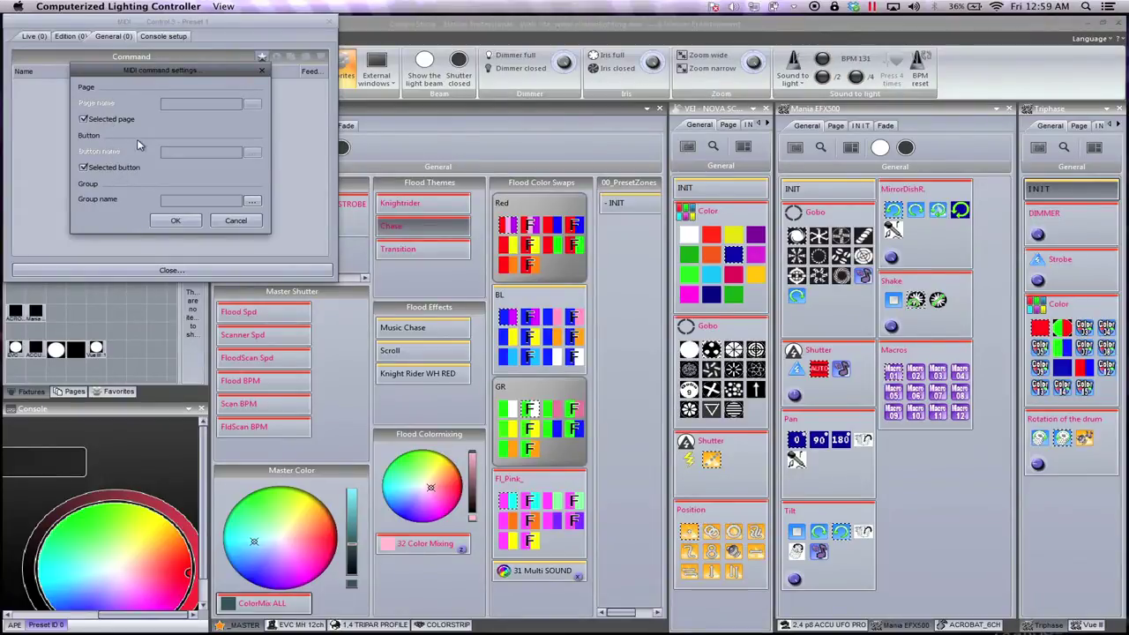
click(251, 201)
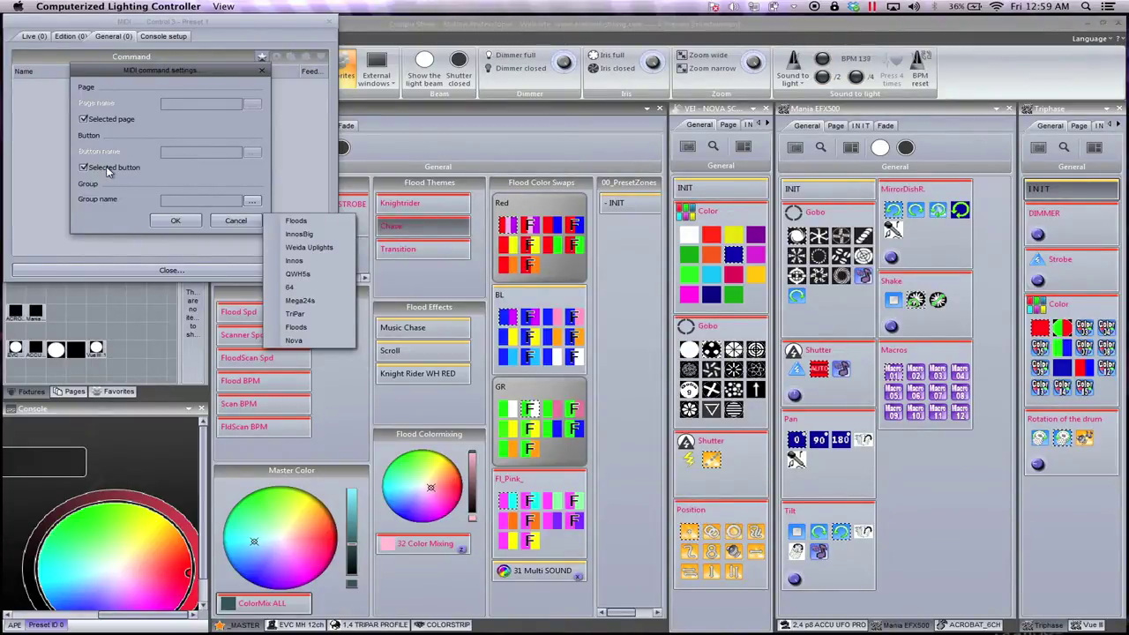
- Target the command at the ColorMix ALL button on the _MASTER page instead of the selected button
click(110, 120)
click(83, 167)
click(252, 104)
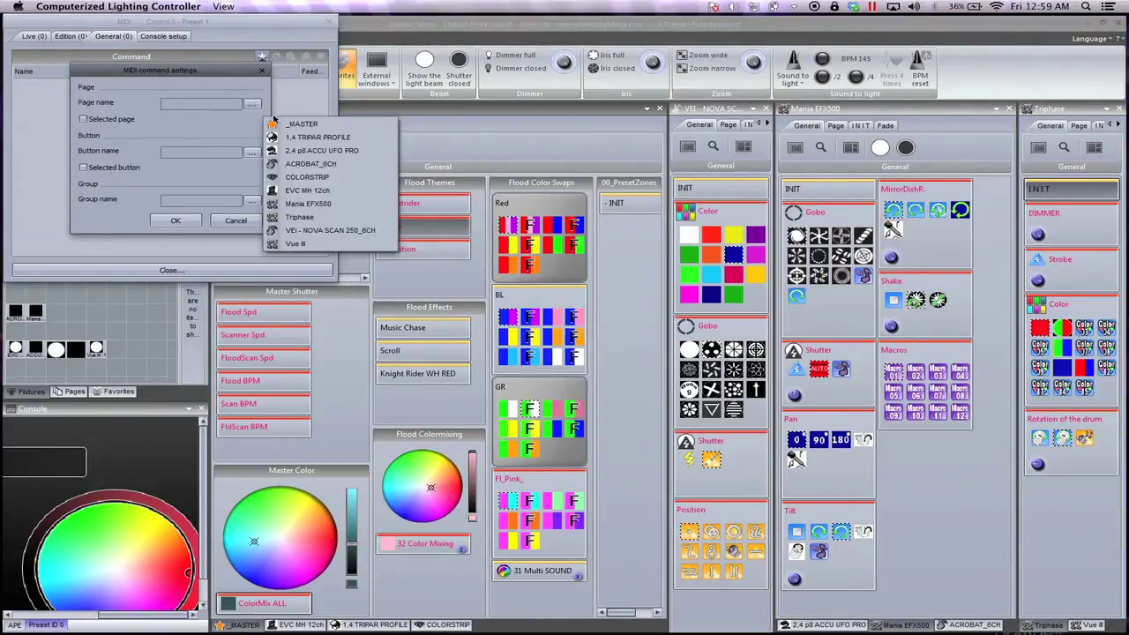
click(277, 124)
click(252, 153)
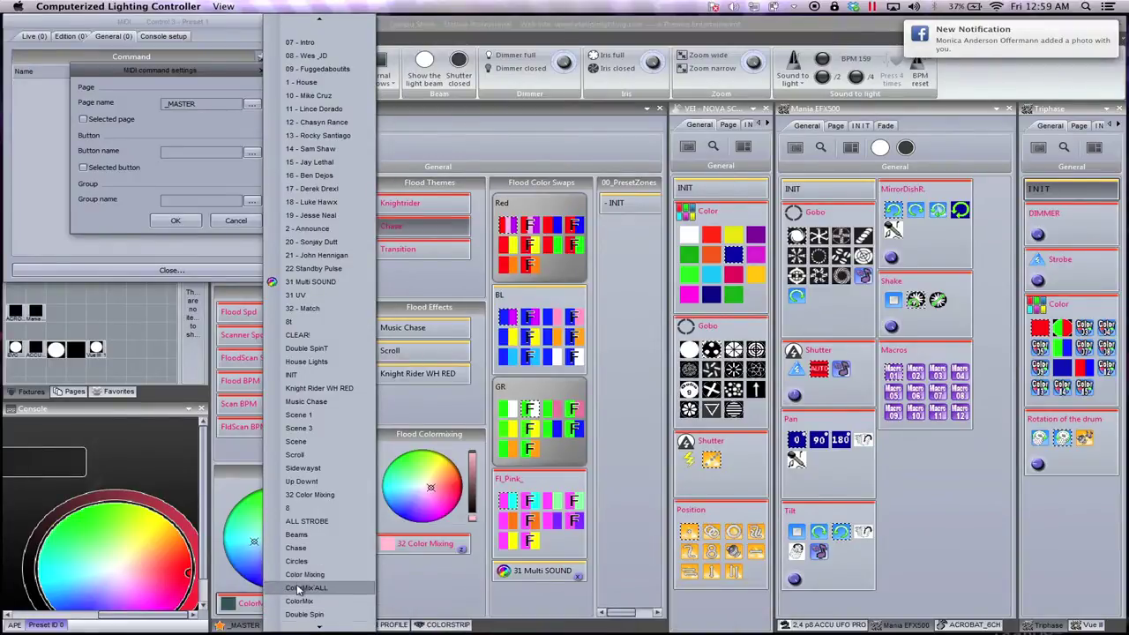
click(300, 587)
- Confirm the colour mixing command settings and close the console command window
click(176, 221)
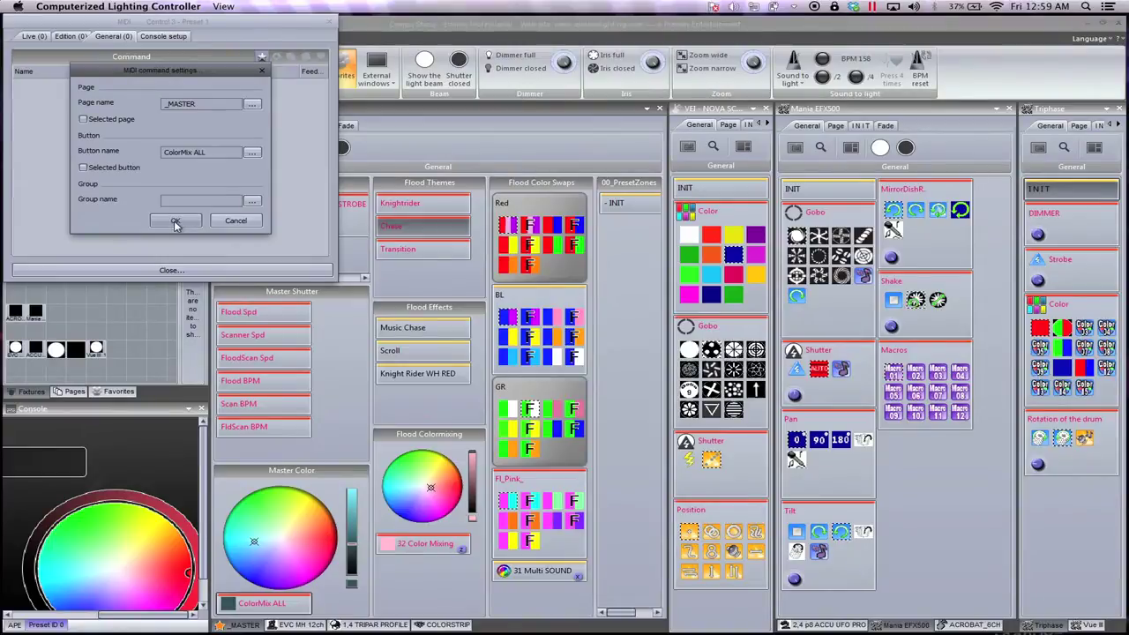
click(257, 202)
click(187, 194)
click(175, 221)
click(169, 270)
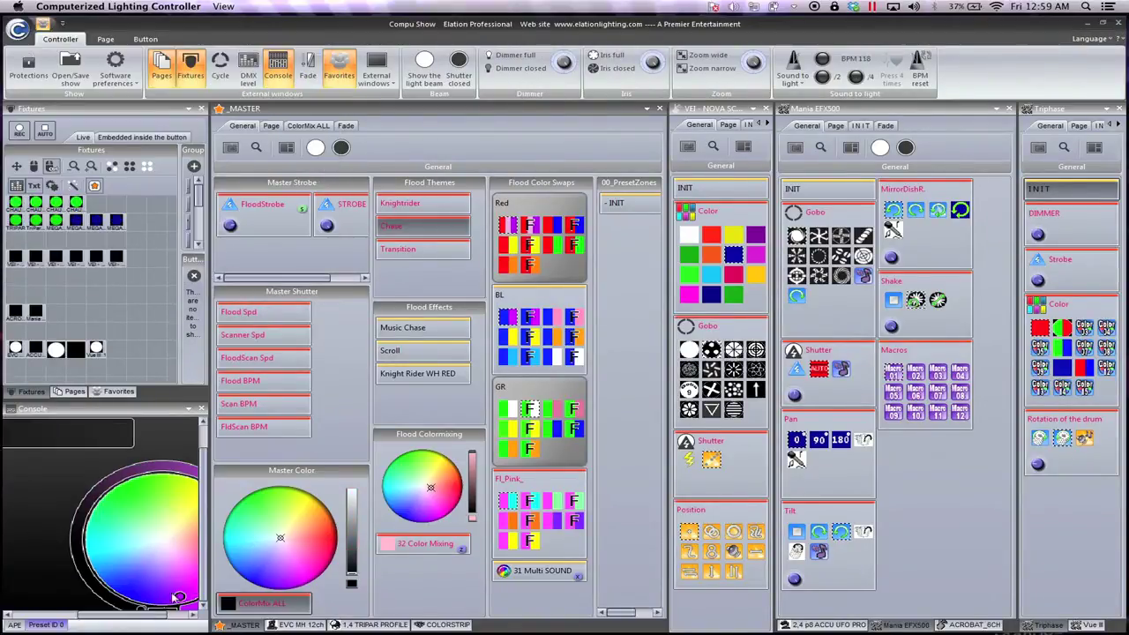
- Sweep the console colour wheel through purple, magenta, cyan and green, and test the square pad
drag(154, 607, 210, 493)
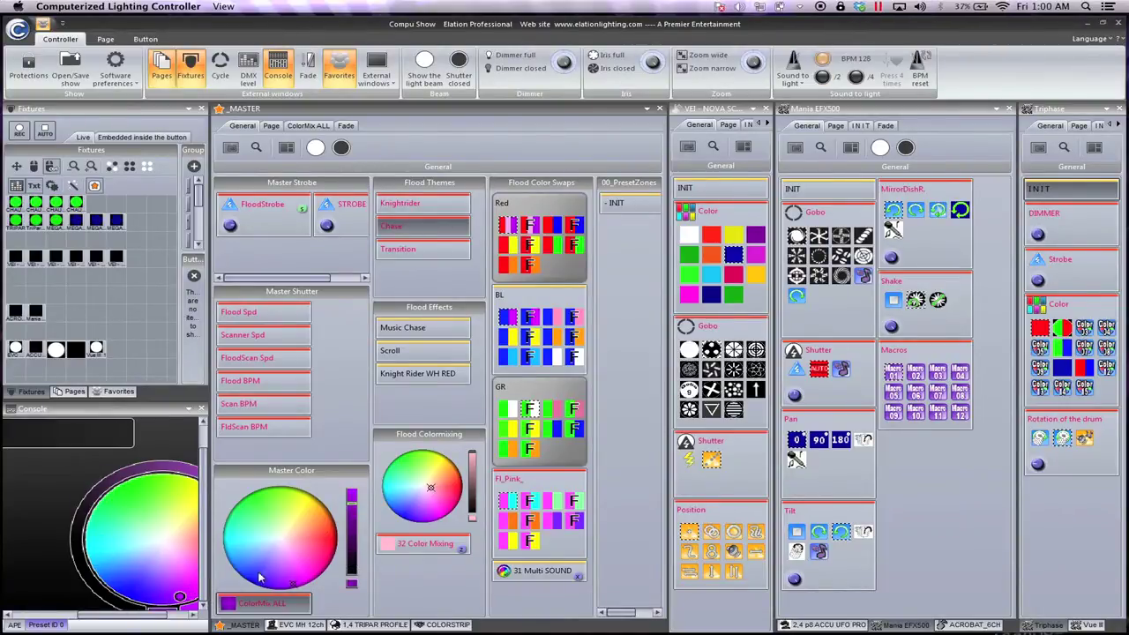
click(174, 584)
drag(175, 584, 170, 554)
drag(159, 617, 49, 507)
click(29, 459)
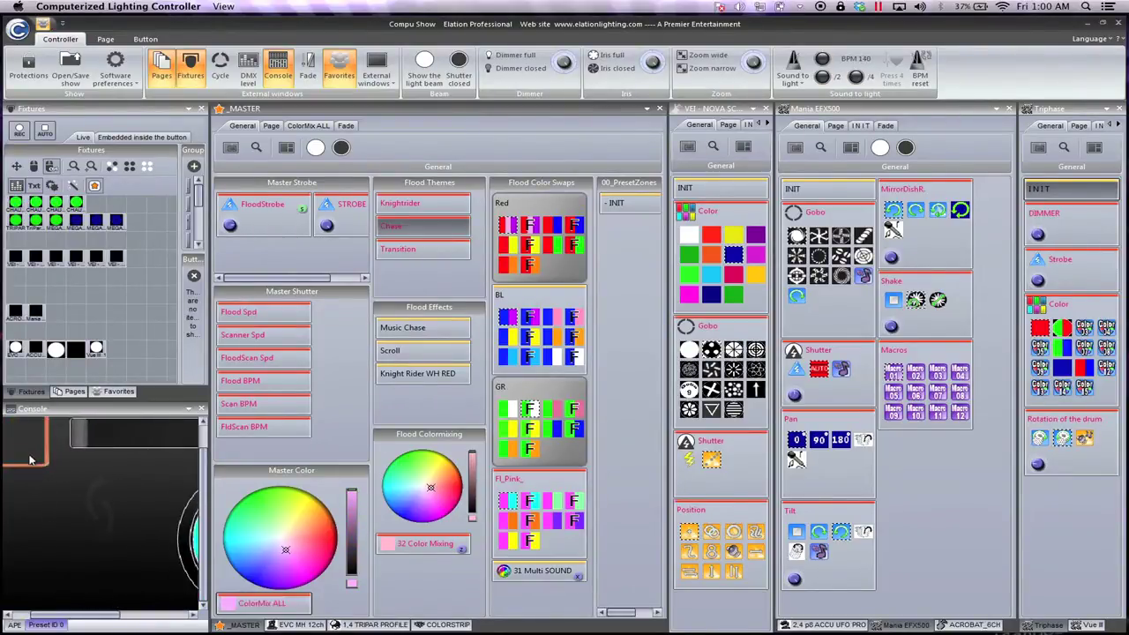
mouse_move(196, 541)
mouse_down()
mouse_move(199, 531)
mouse_move(196, 554)
mouse_move(199, 511)
mouse_move(203, 520)
mouse_up()
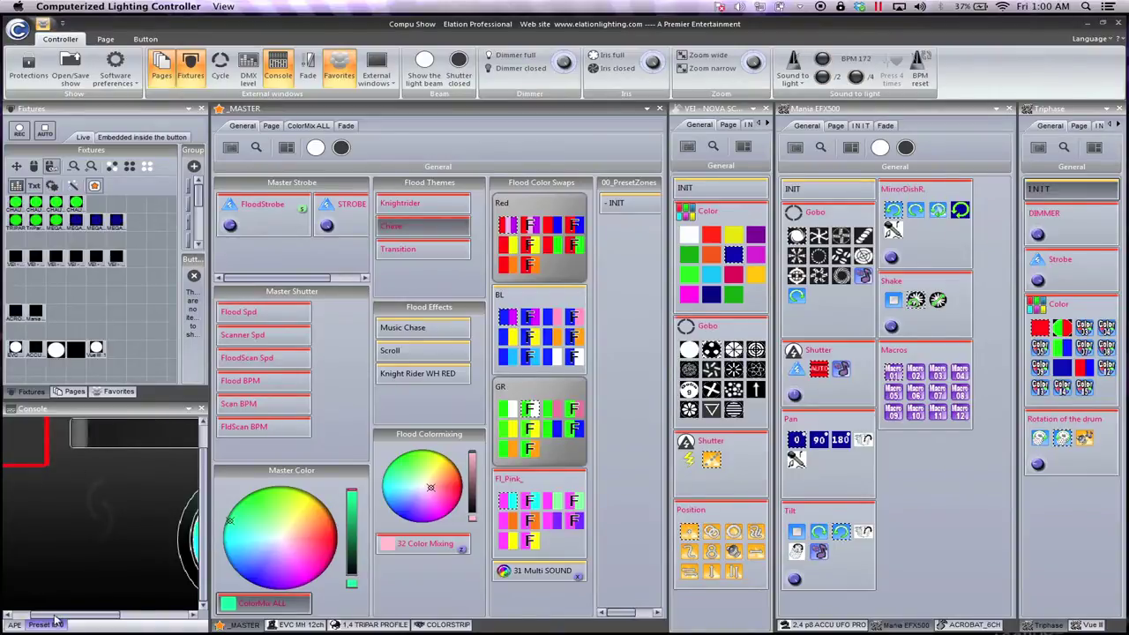
scroll(55, 618, right, 3)
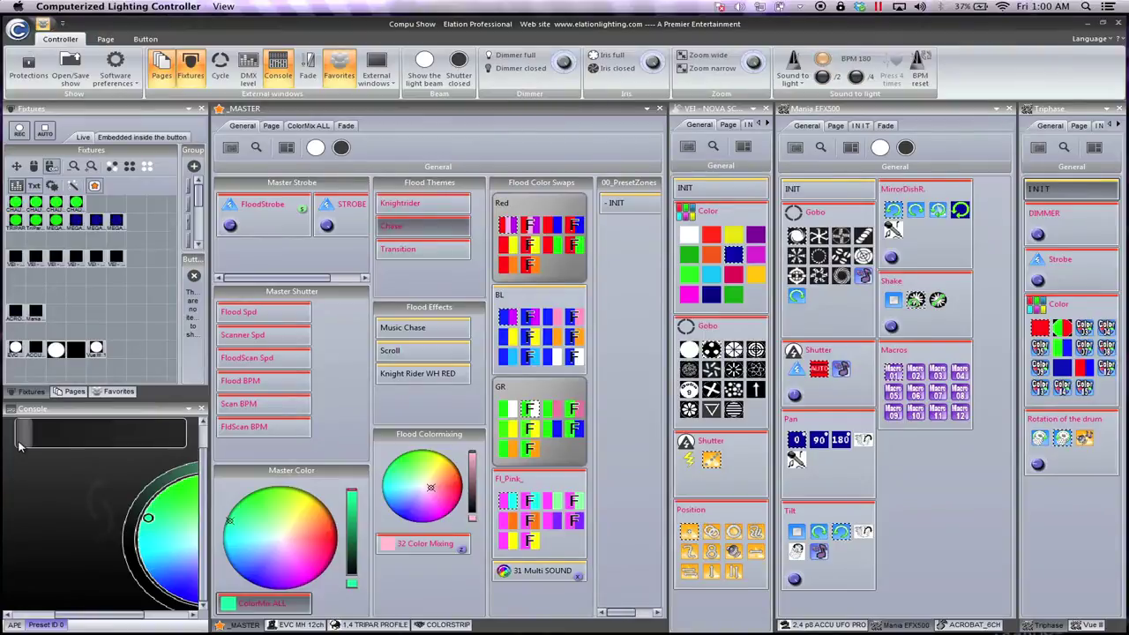
- Link FloodStrobe's Button activation to a console control and open that control's MIDI command list
click(269, 218)
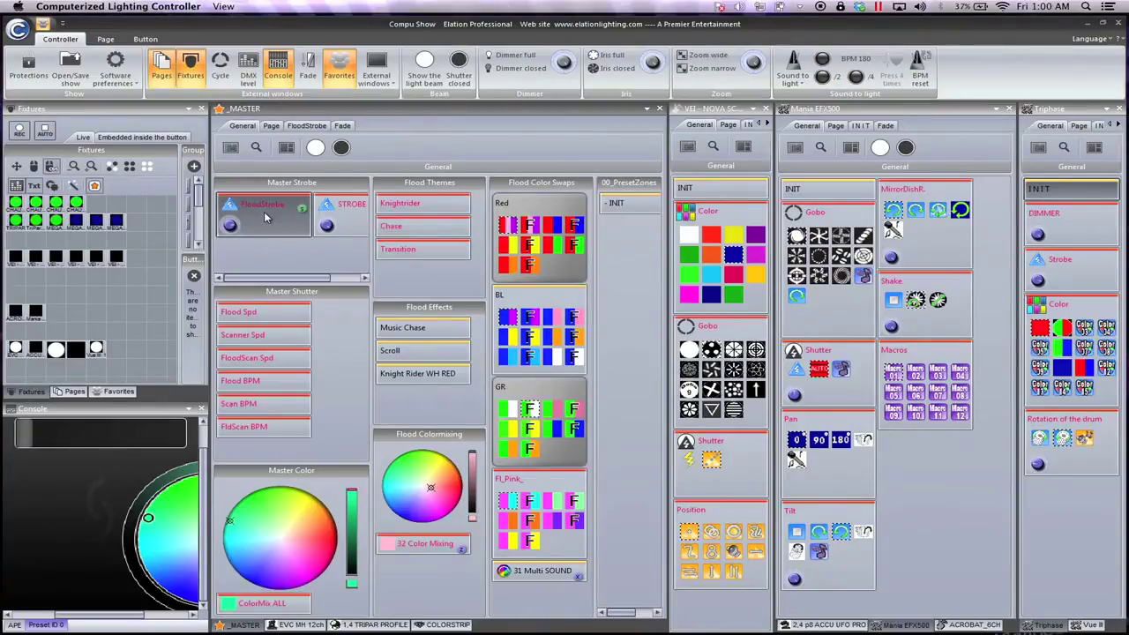
right_click(268, 218)
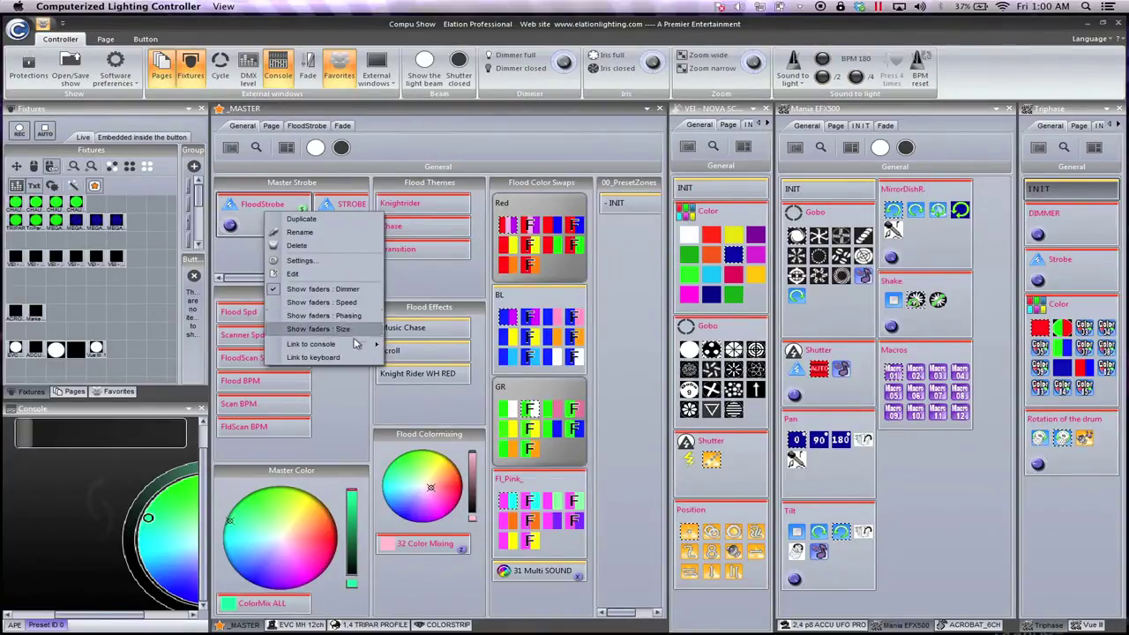
mouse_move(357, 345)
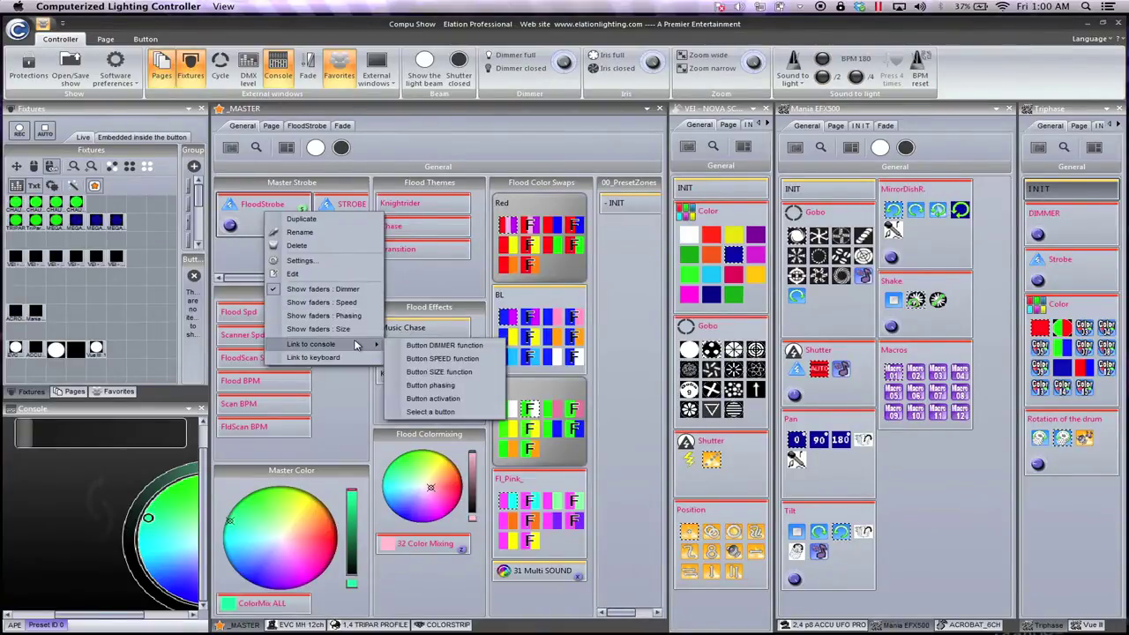
click(456, 402)
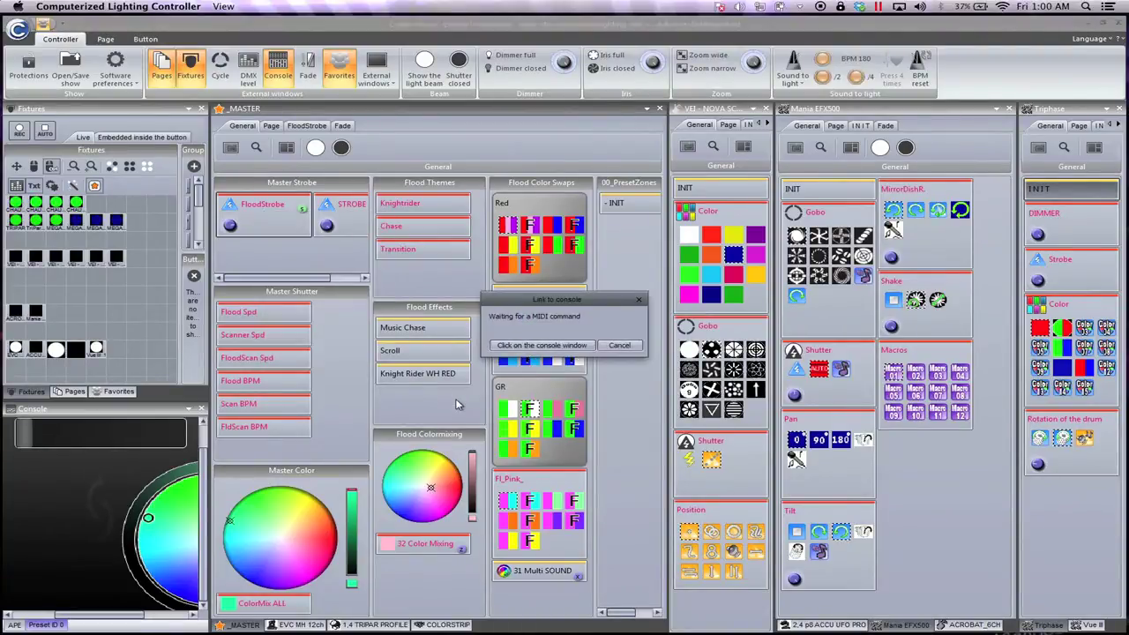
double_click(23, 432)
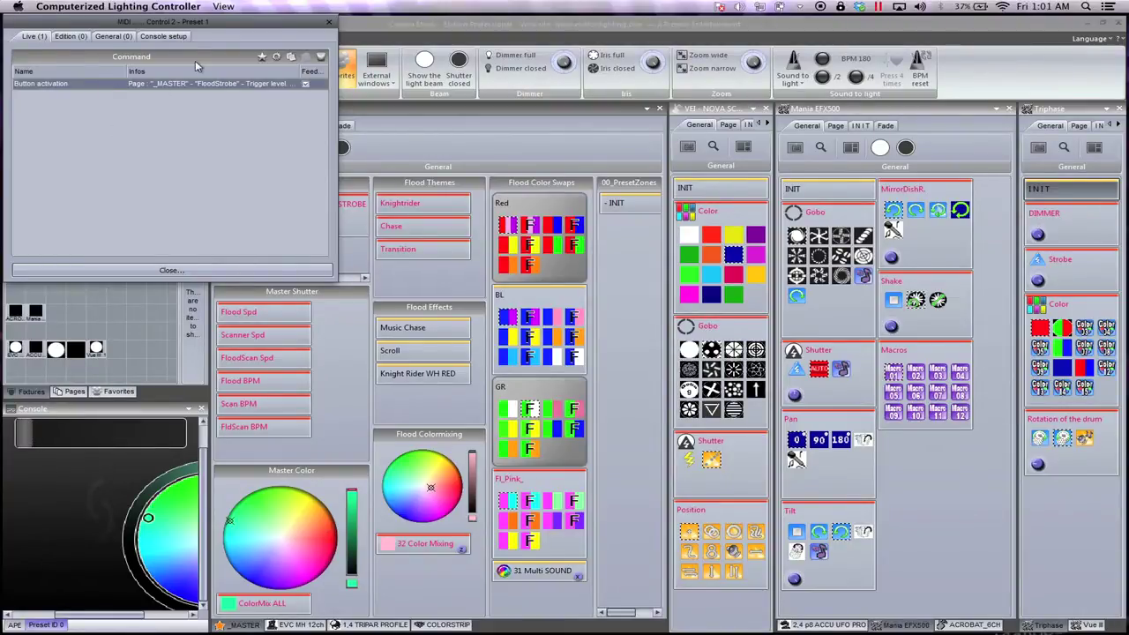
- Set the FloodStrobe Button activation command to Trigger level on/off, confirm it, and close the list
click(278, 86)
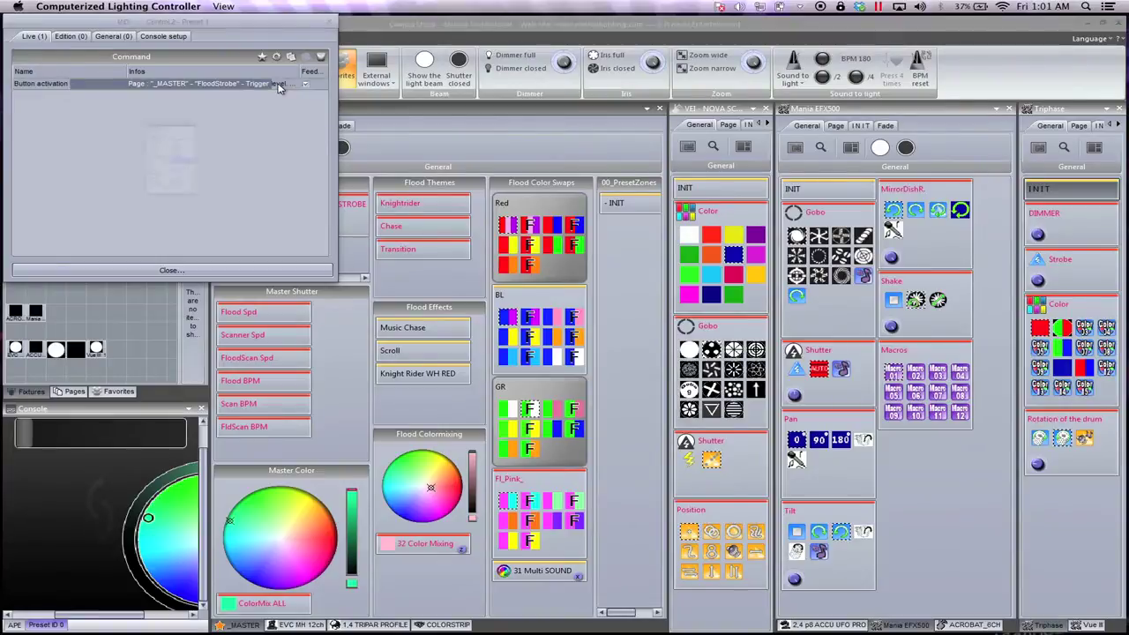
click(279, 86)
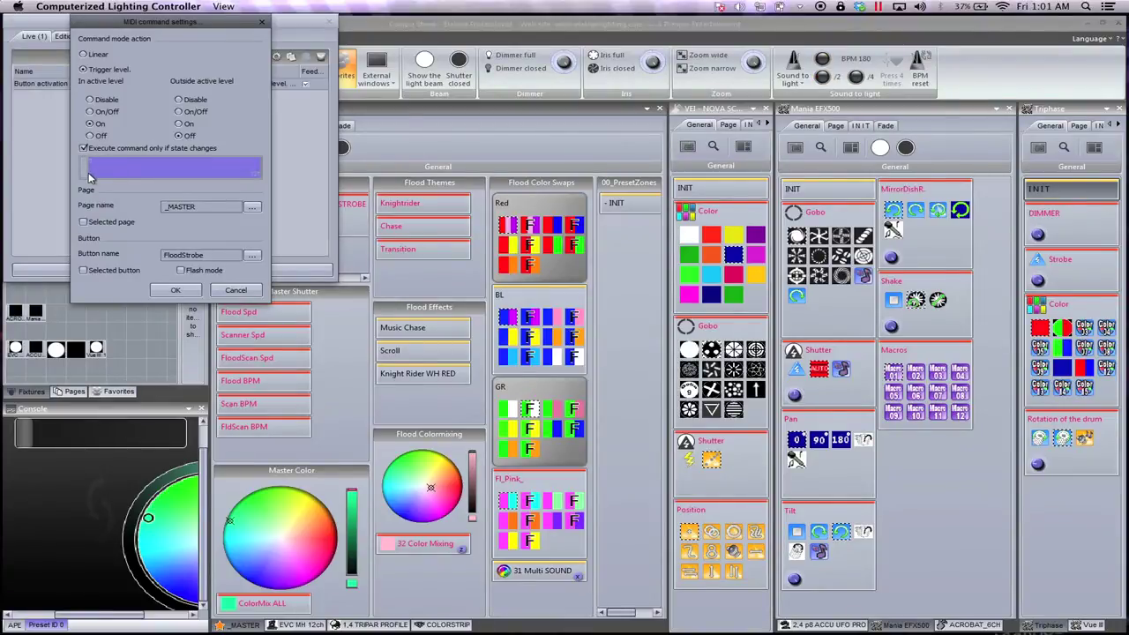
click(175, 290)
click(40, 270)
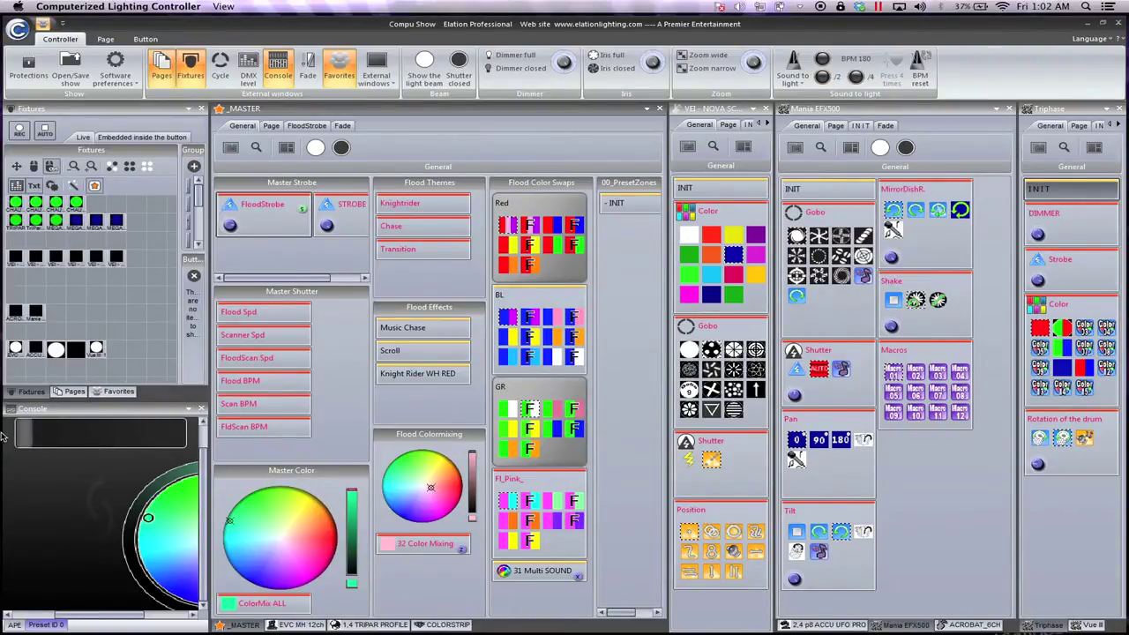
- Link the console's horizontal fader to FloodStrobe's Button DIMMER function and set it to 13%
right_click(230, 227)
right_click(235, 229)
mouse_move(330, 360)
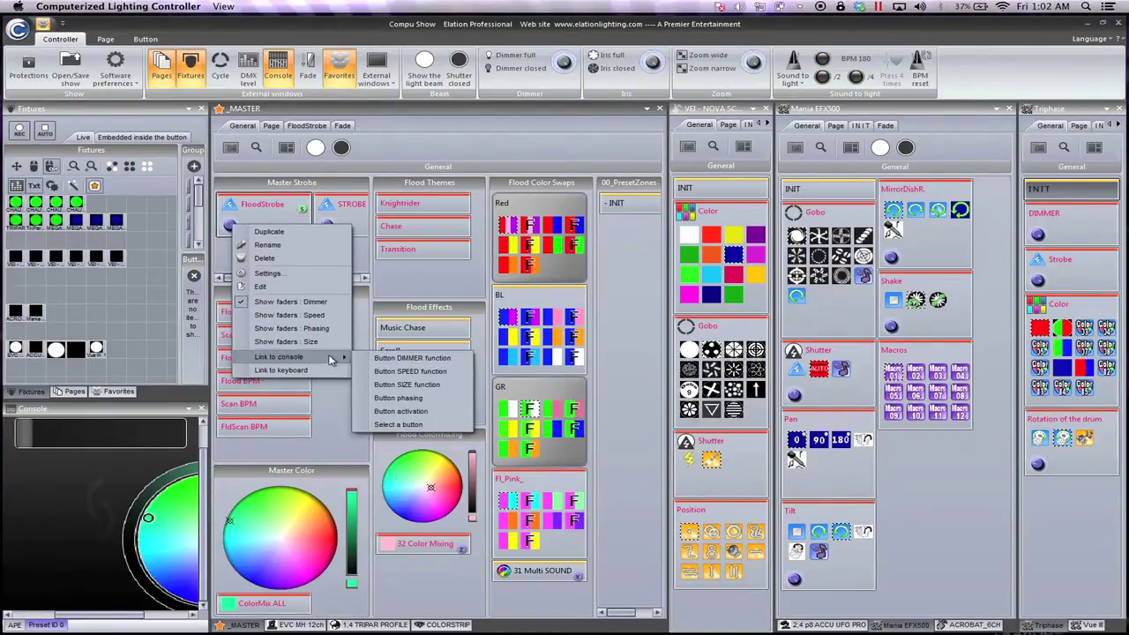
click(381, 359)
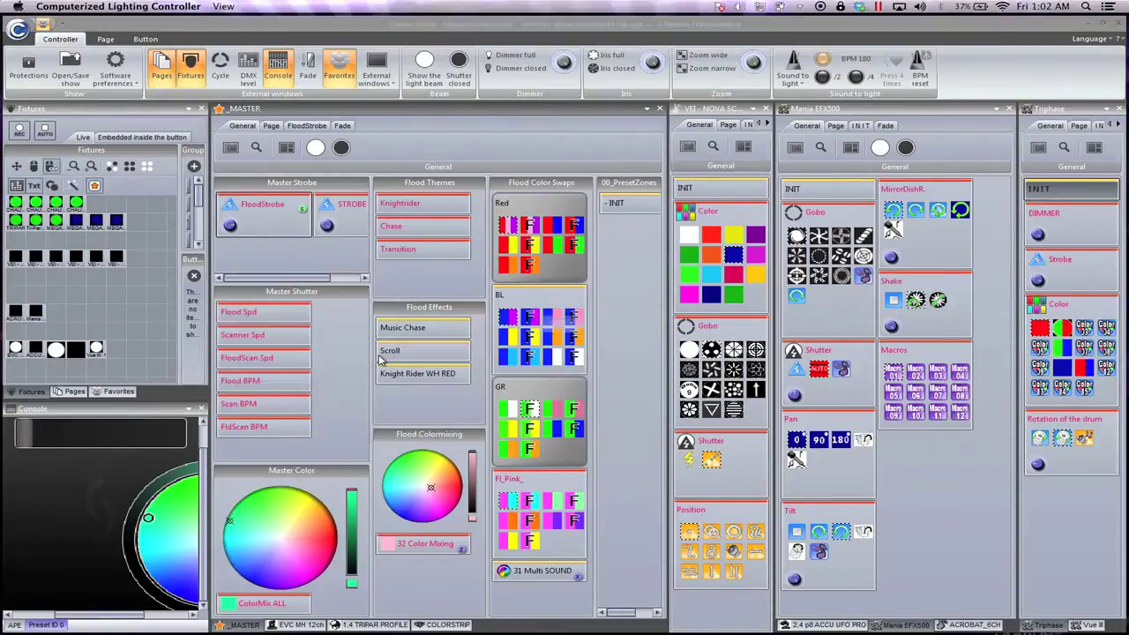
click(502, 349)
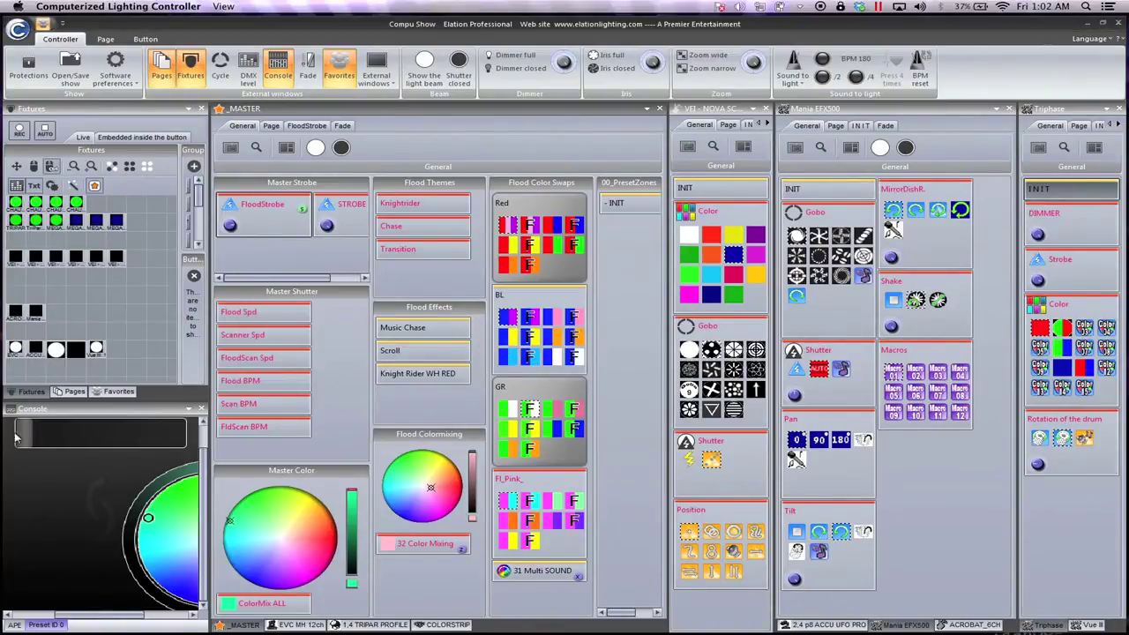
mouse_move(27, 440)
mouse_down()
mouse_move(188, 444)
mouse_move(6, 446)
mouse_move(223, 430)
mouse_move(25, 444)
mouse_up()
- Rename the console preset from Preset ID 0 to 'Floods'
right_click(53, 624)
click(88, 582)
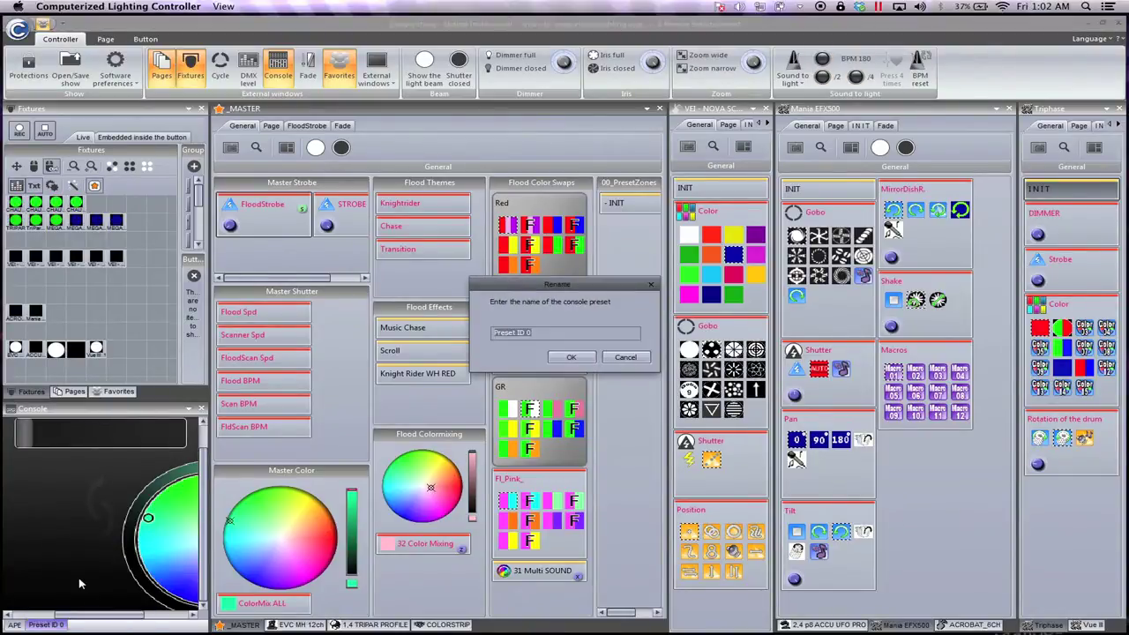
key(Return)
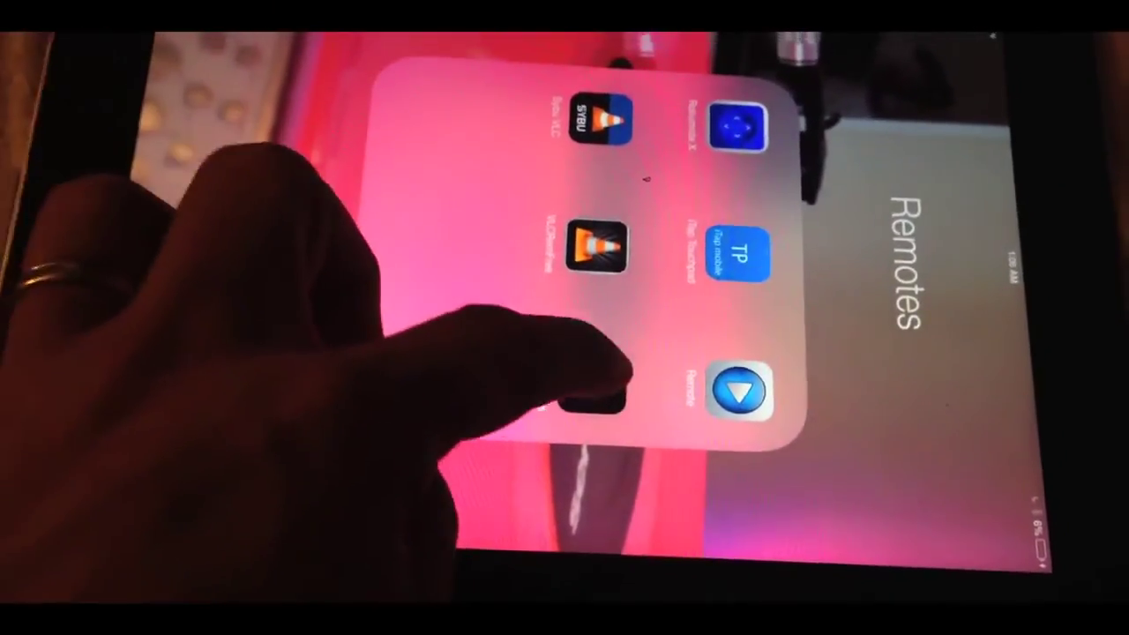
- Connect Easy Remote to Compu Show, unlock it, and turn the second page's colour wheel to blue
click(586, 370)
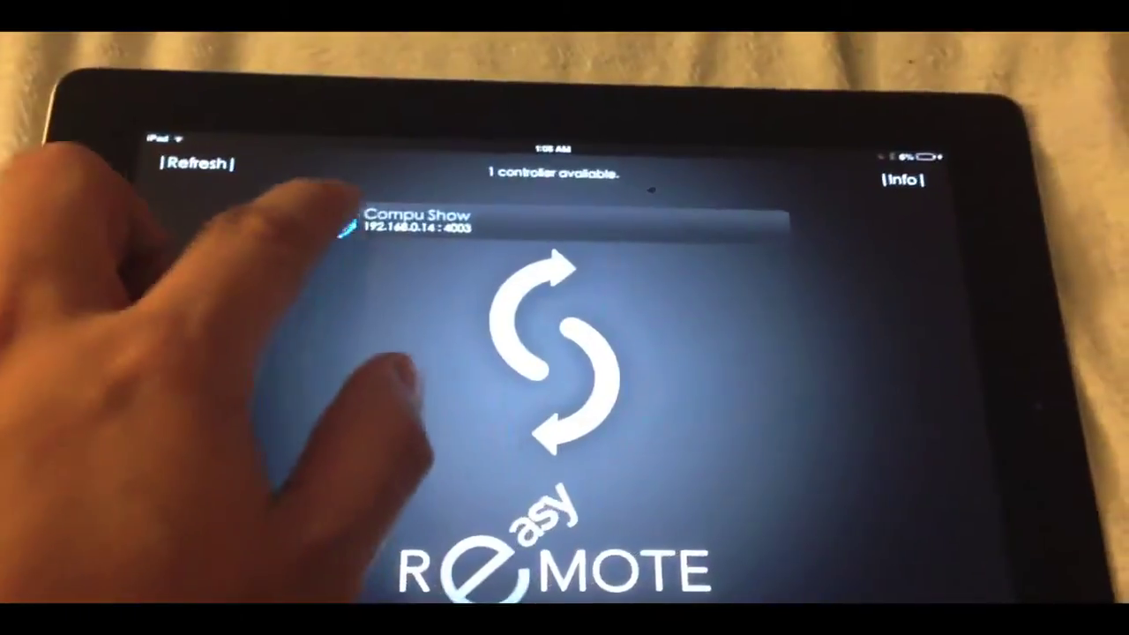
click(379, 216)
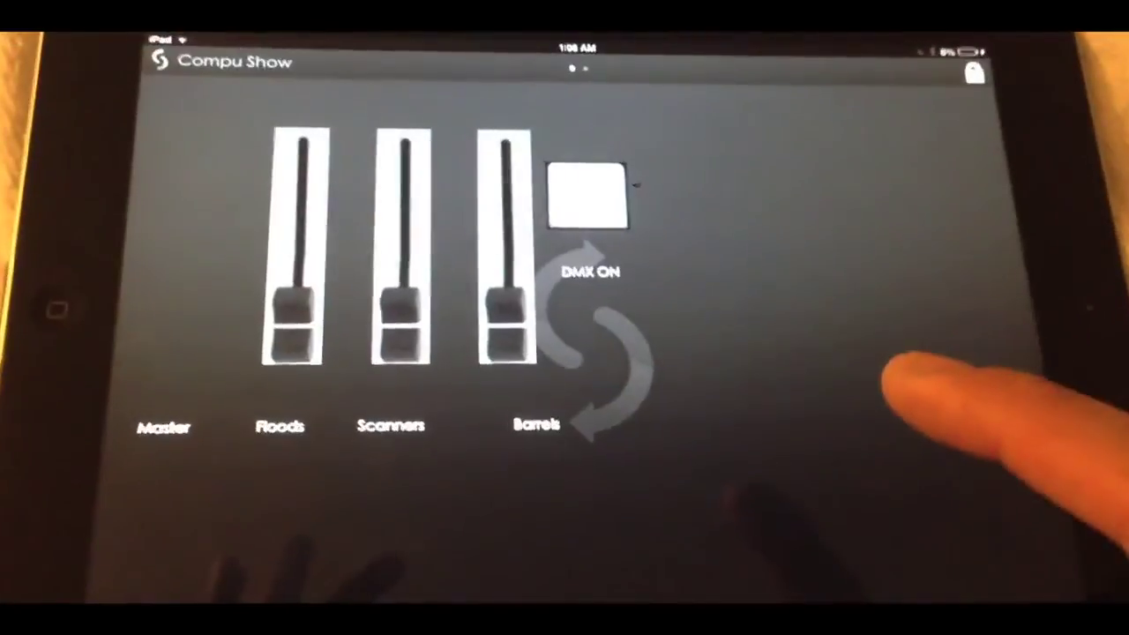
click(989, 48)
drag(982, 247, 379, 449)
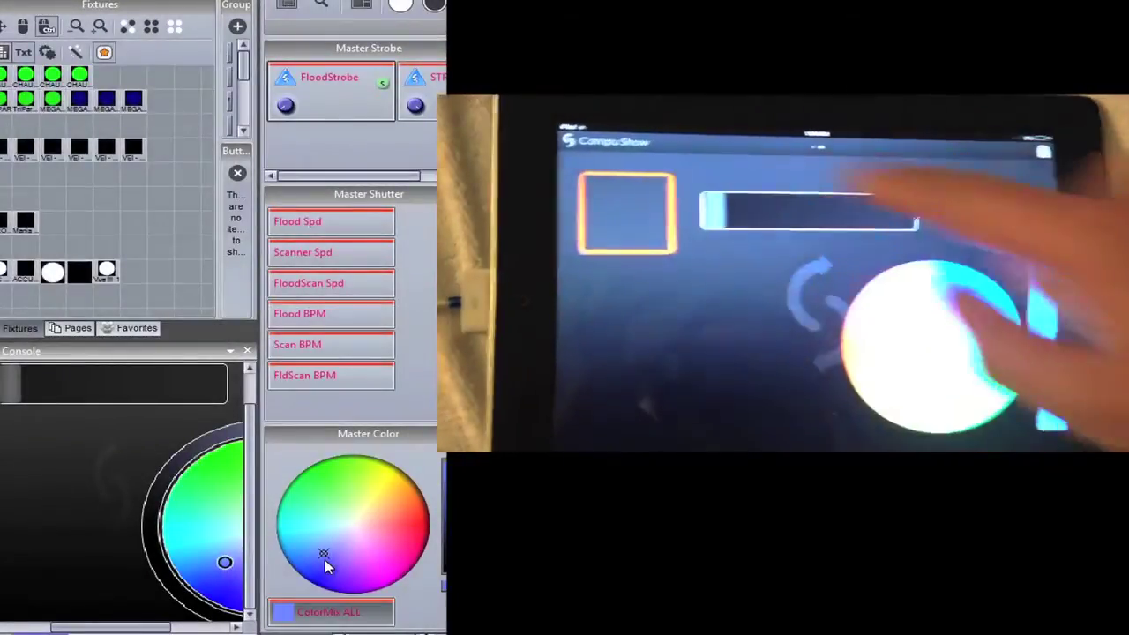
mouse_move(988, 299)
mouse_down()
mouse_move(1046, 340)
mouse_move(1000, 304)
mouse_up()
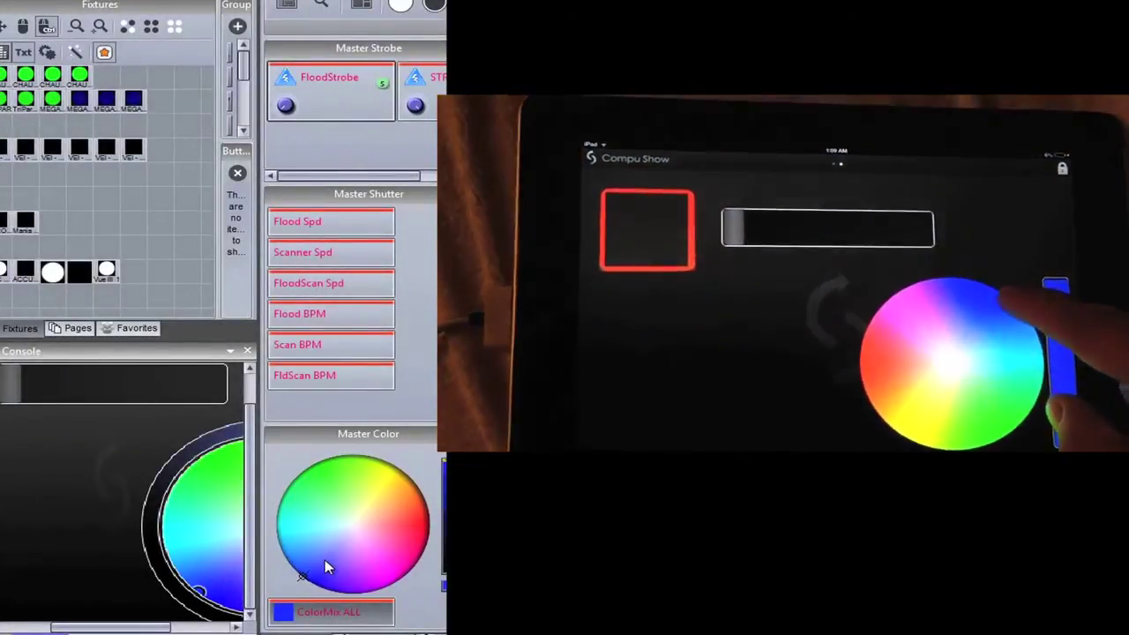